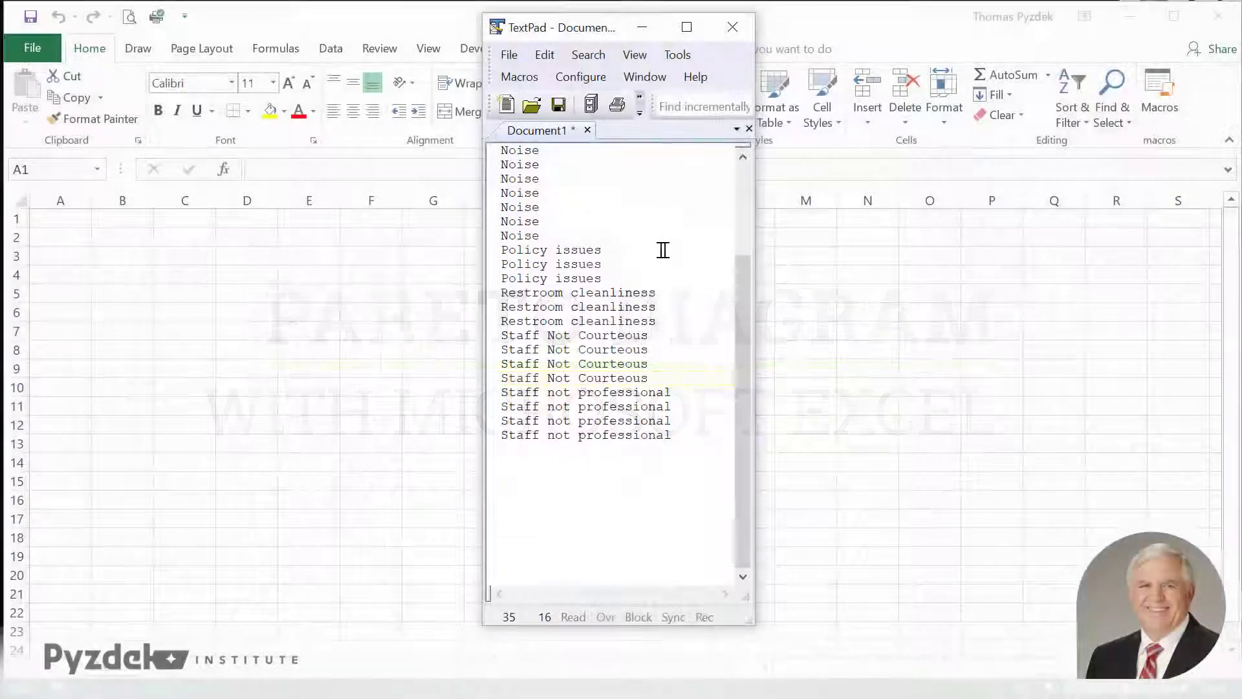
Step: Copy the whole TextPad problem list from the Problem header down, then switch to Excel
left_click_drag(742, 285, 747, 176)
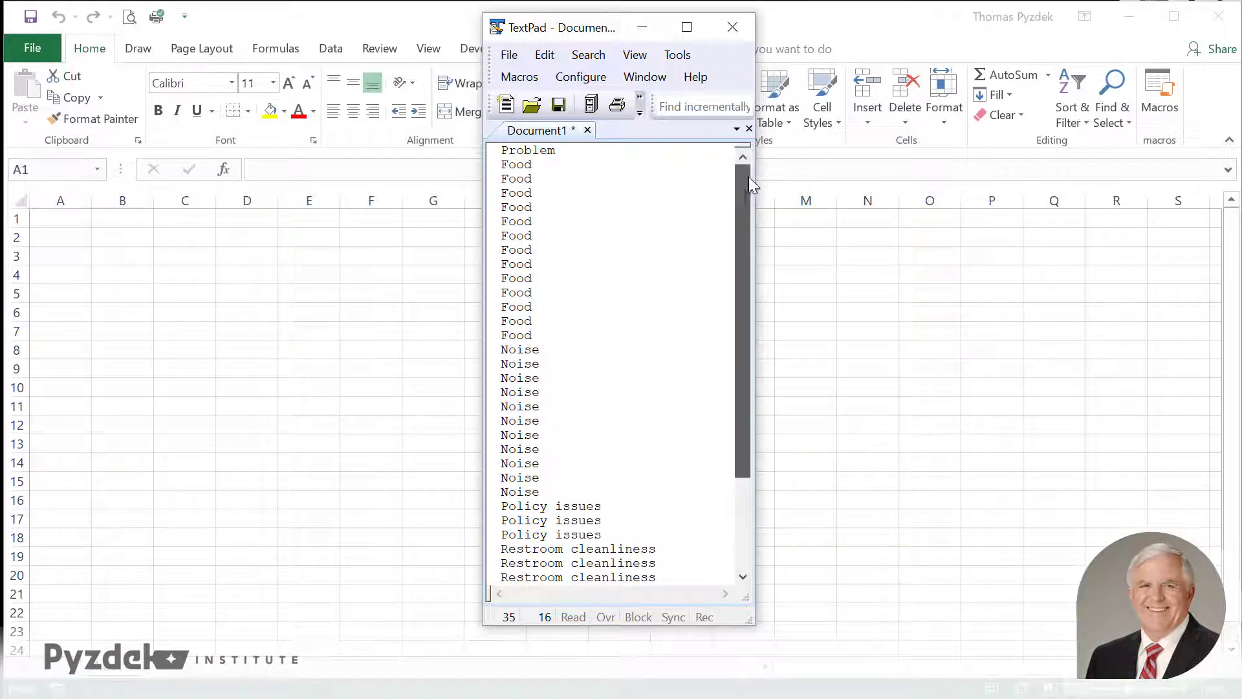
left_click(504, 154)
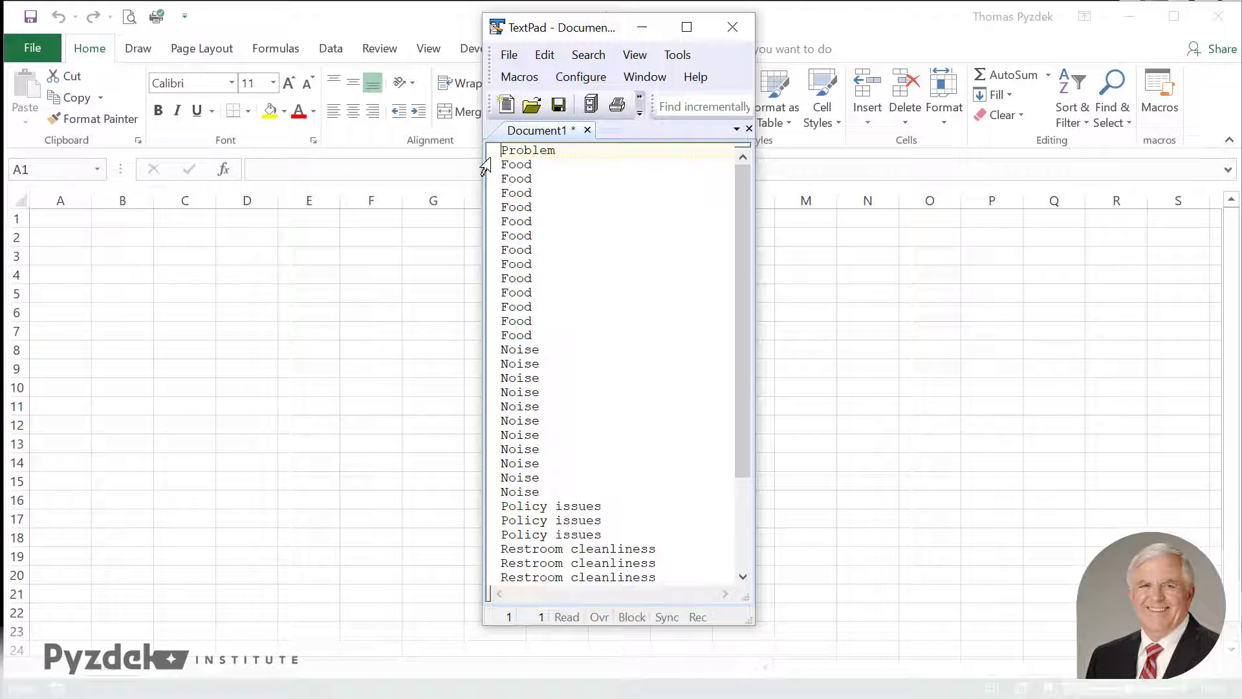
key("ctrl+a")
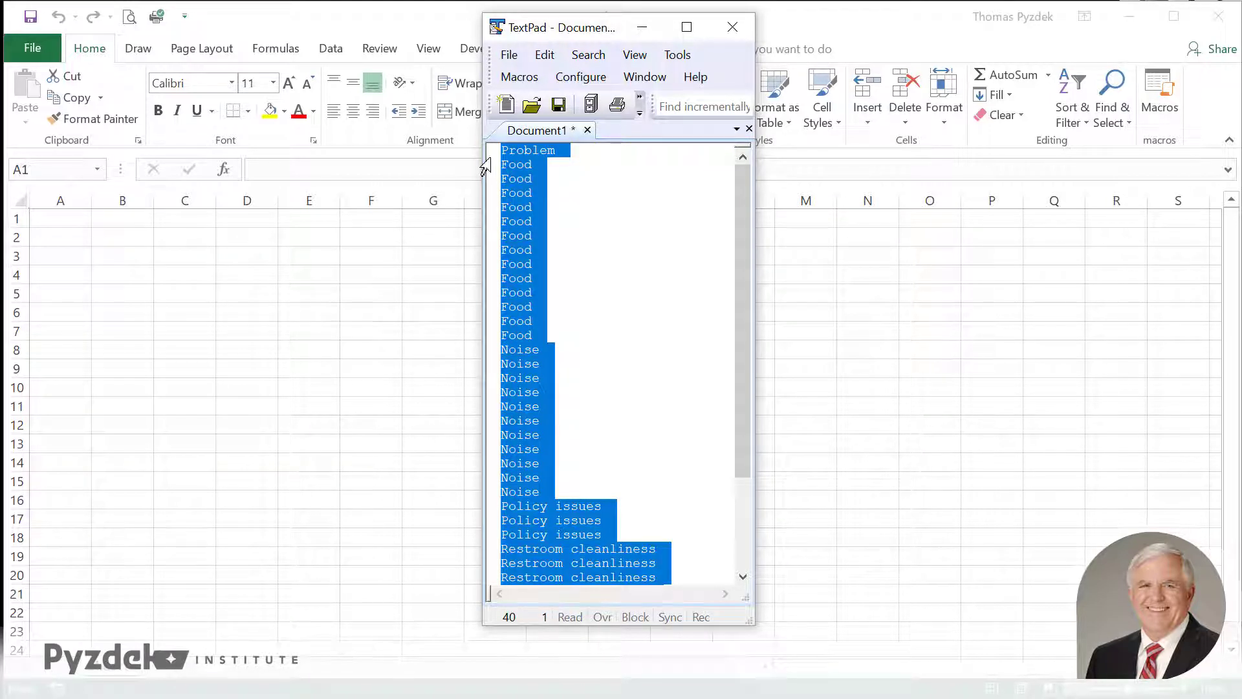
key("alt+Tab")
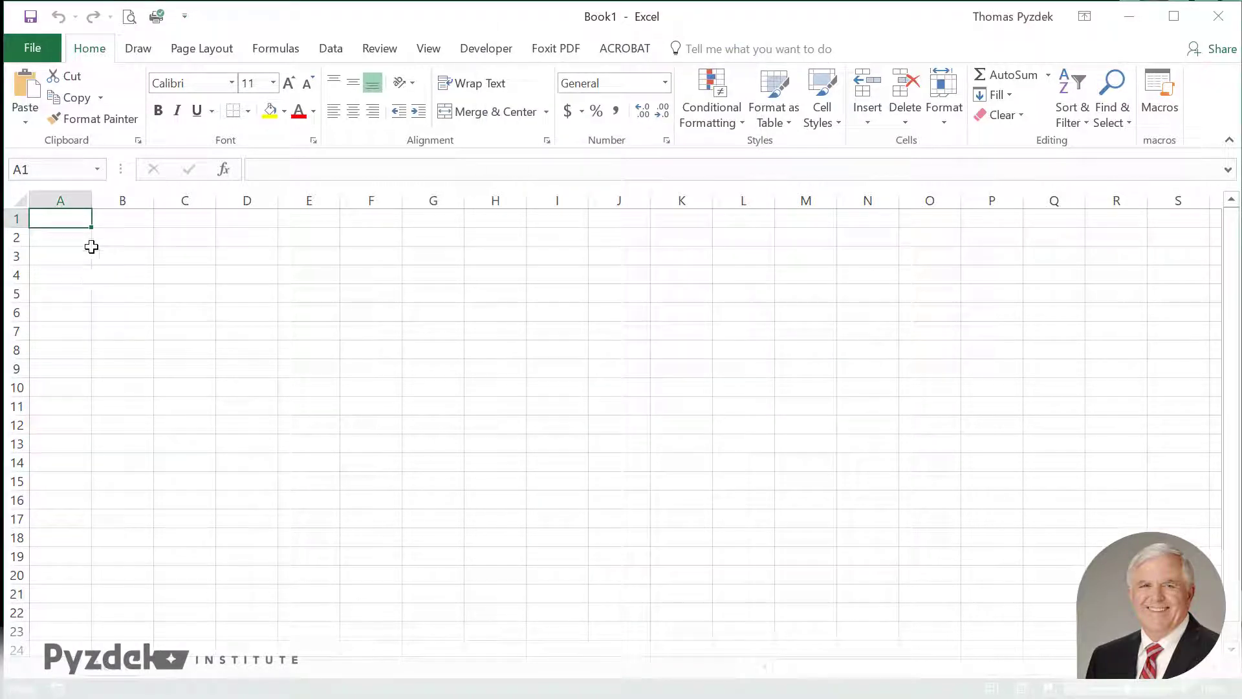
Step: Paste the copied problem list into column A starting at A1
left_click(25, 122)
left_click(22, 170)
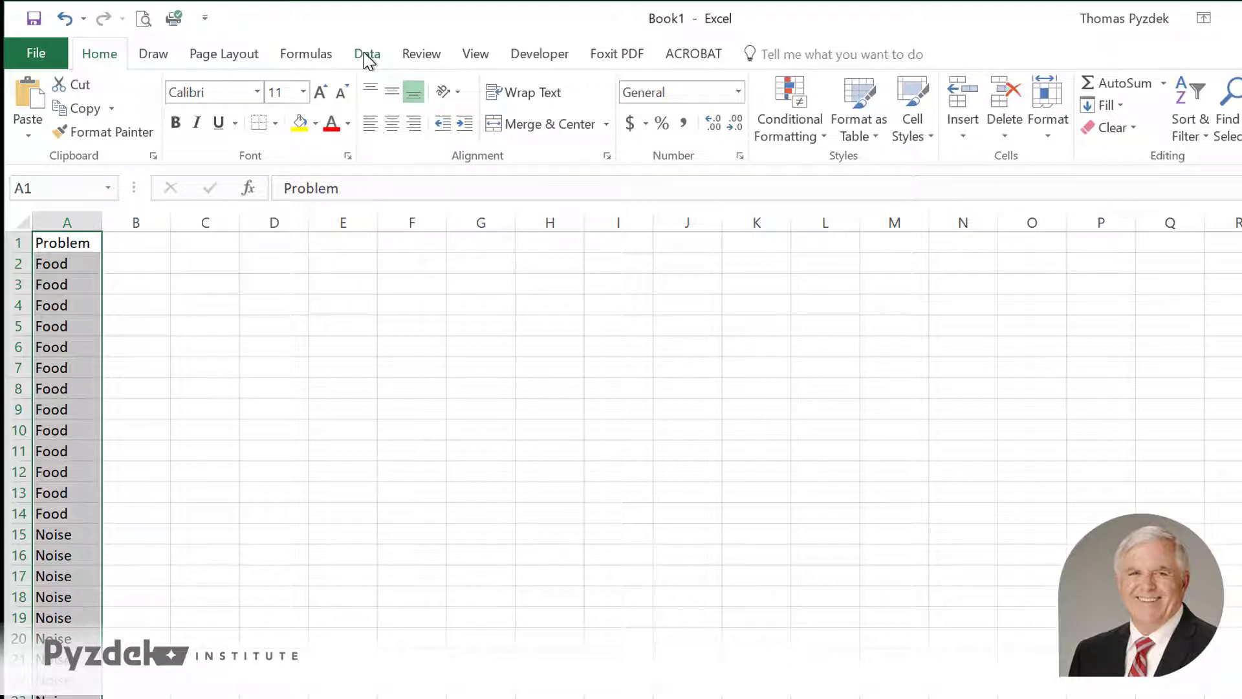
Step: Subtotal the list with Count at each change in Problem, using the first row as labels
left_click(365, 54)
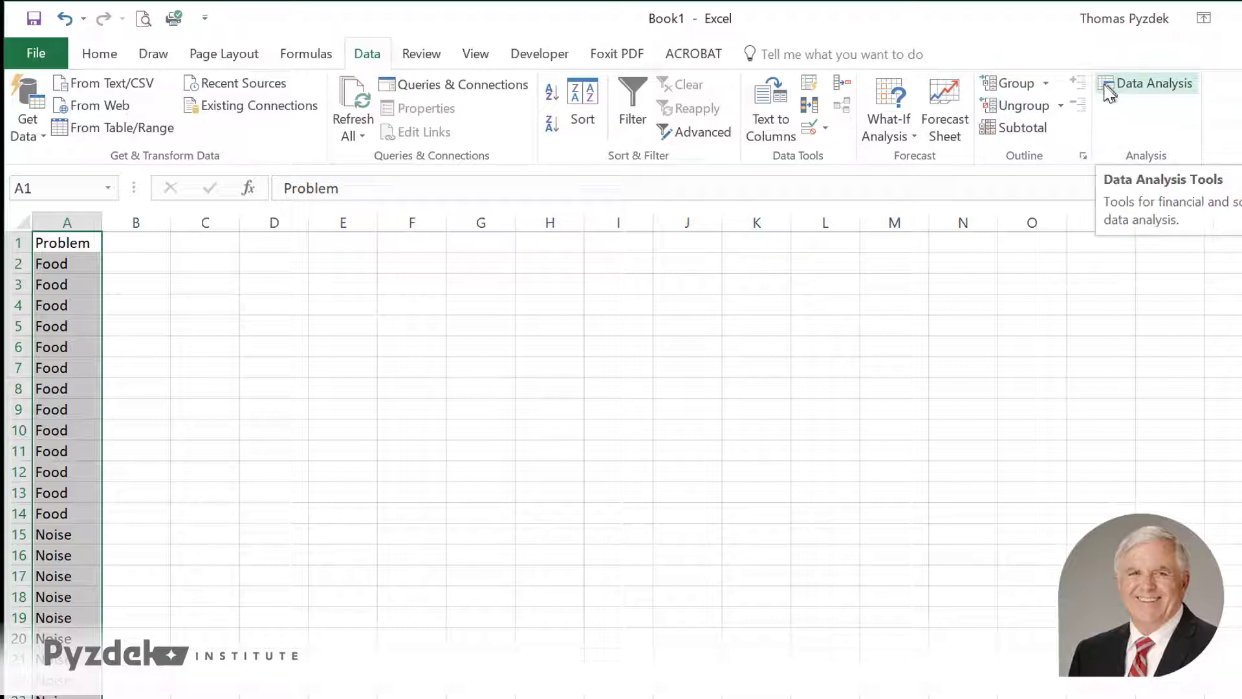
left_click(1014, 129)
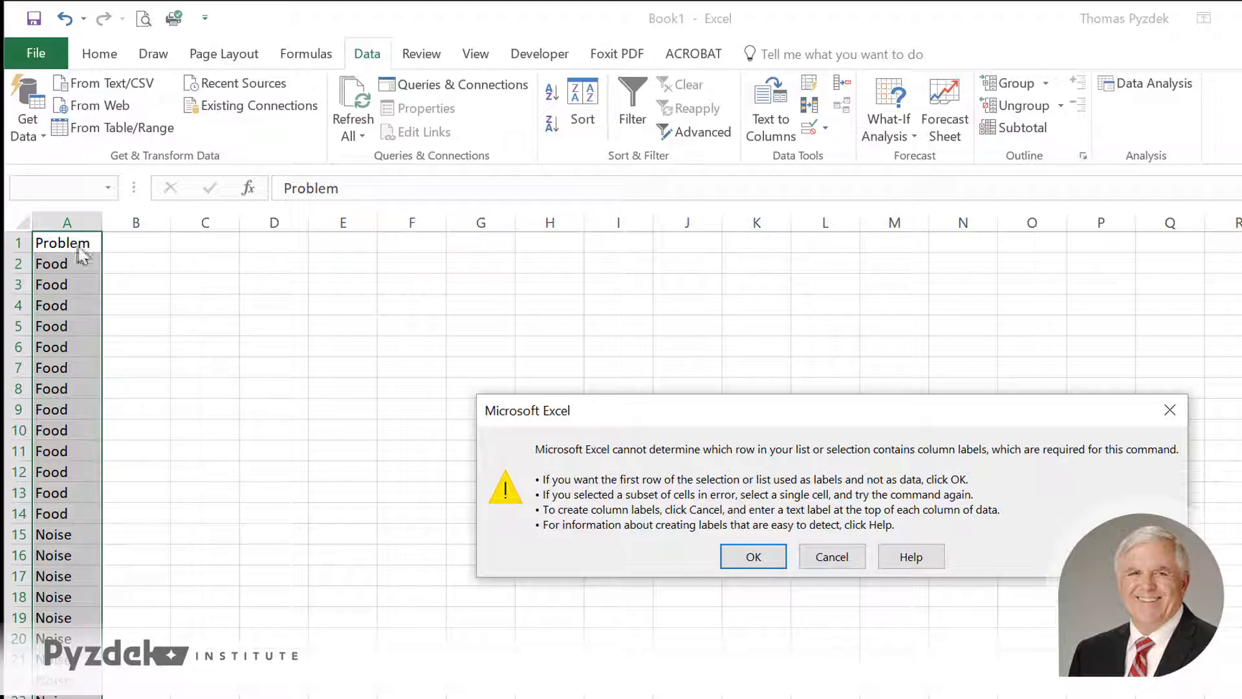
left_click(754, 558)
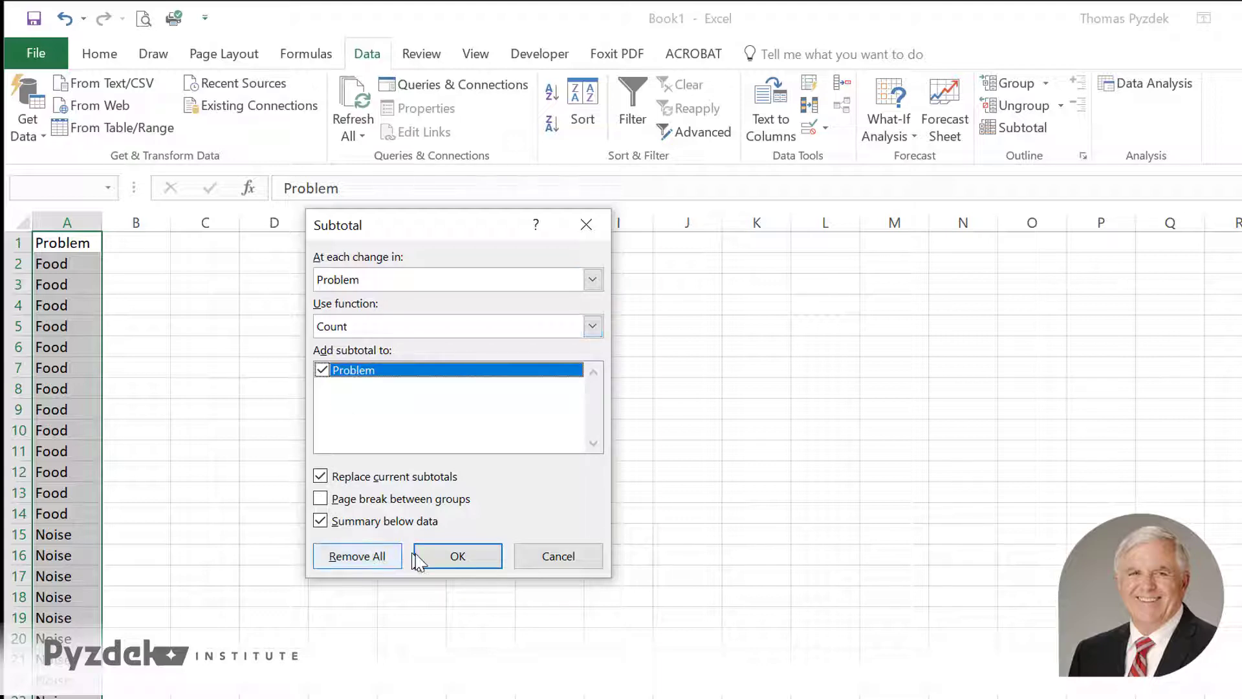
left_click(436, 554)
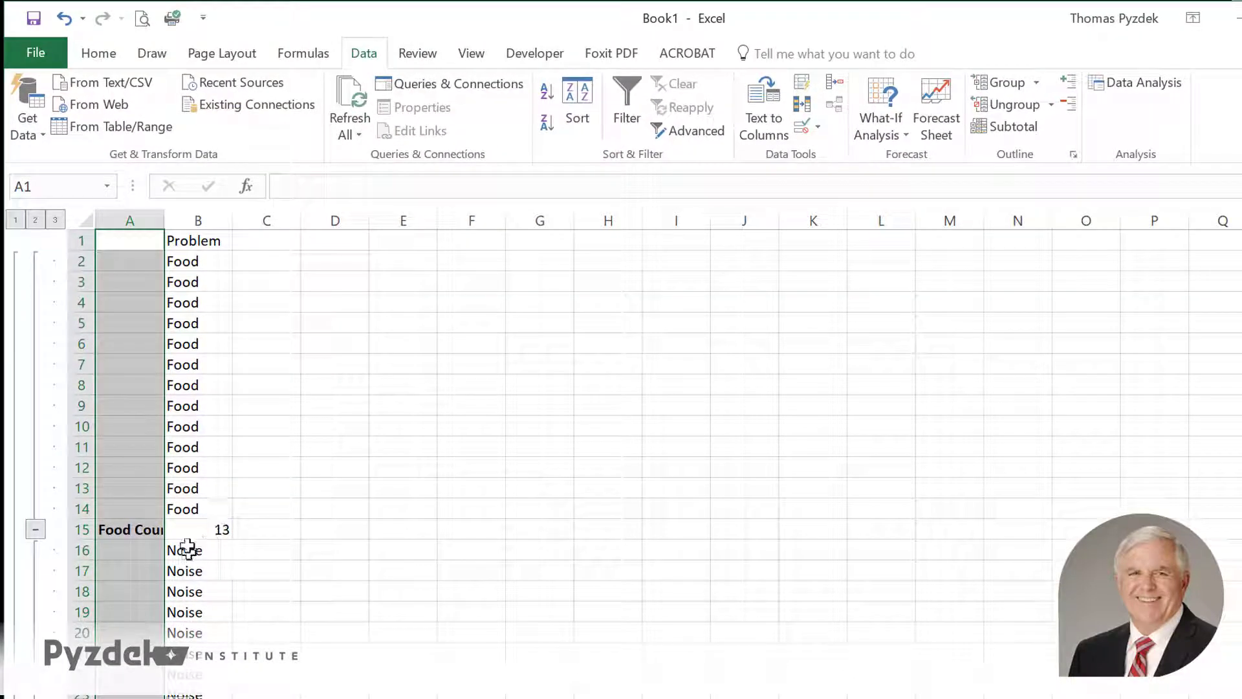
Step: Autofit column A to the Count labels and review the subtotals down the sheet
double_click(164, 223)
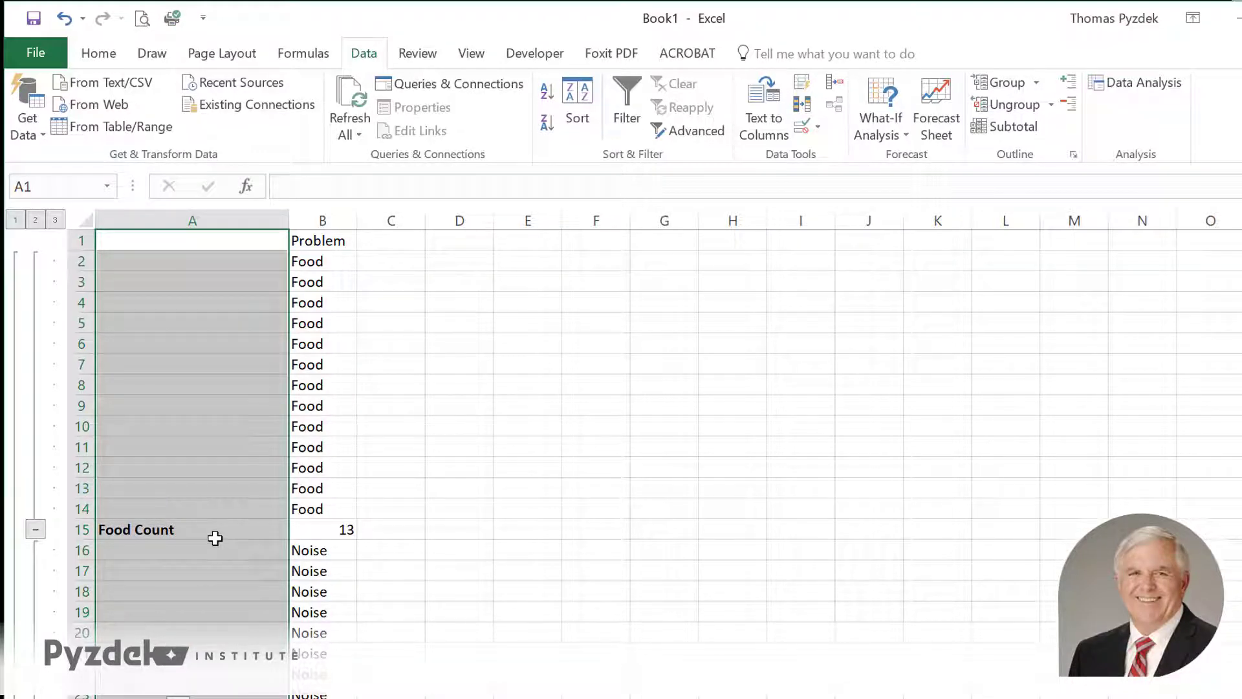
scroll(214, 537, "down", 3)
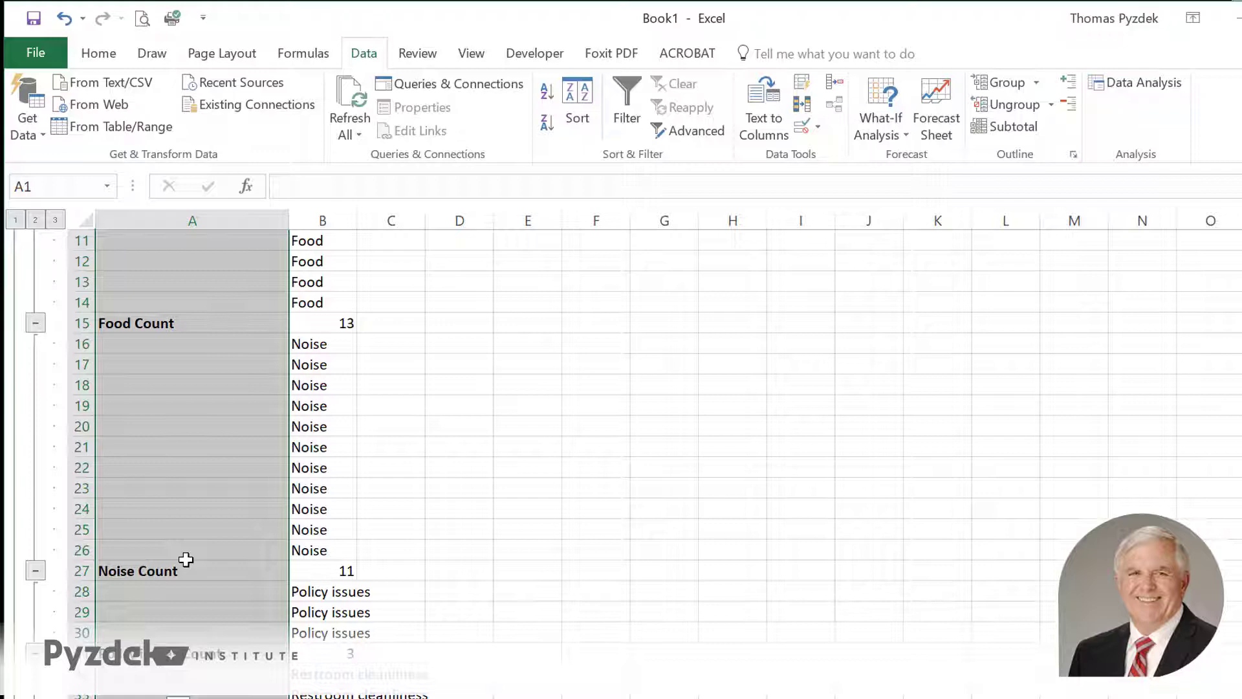
scroll(186, 559, "down", 2)
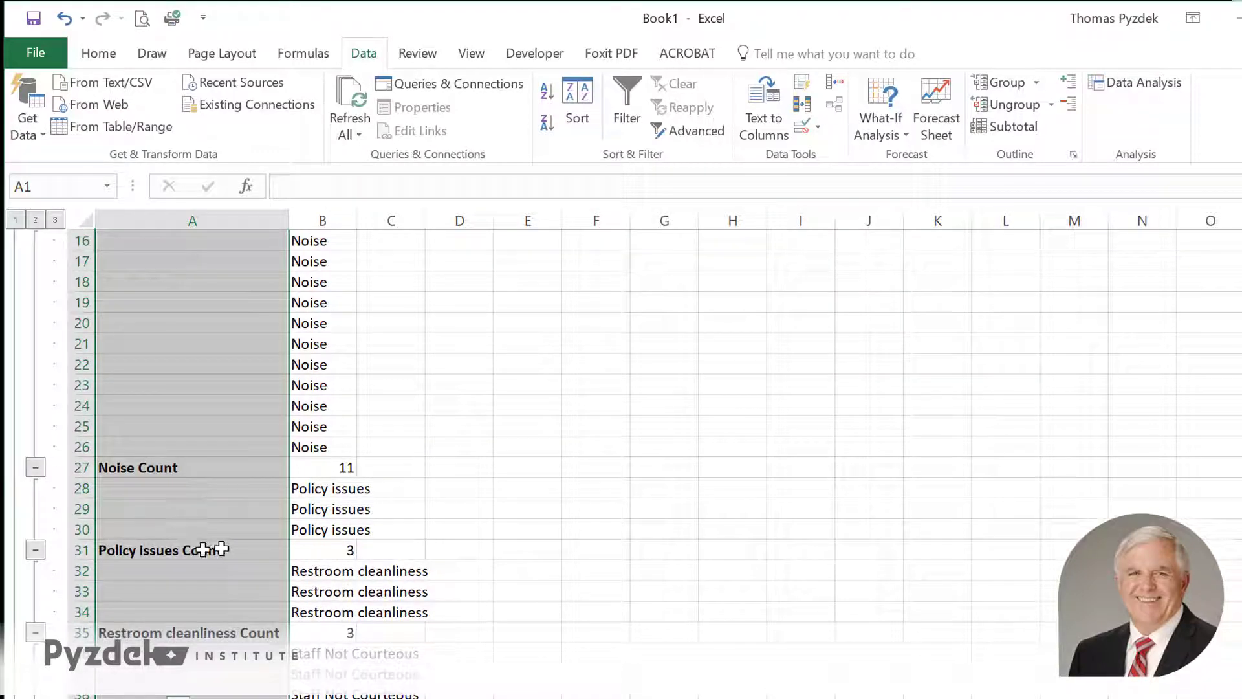
scroll(291, 569, "down", 1)
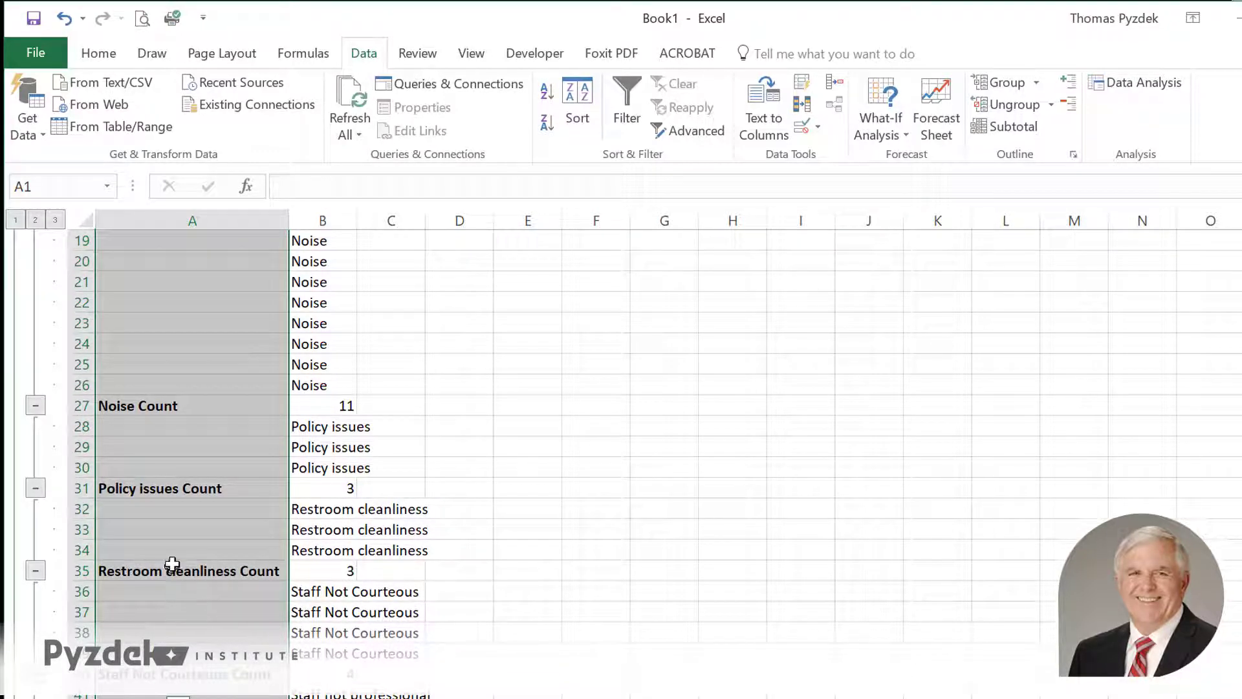
scroll(172, 557, "down", 2)
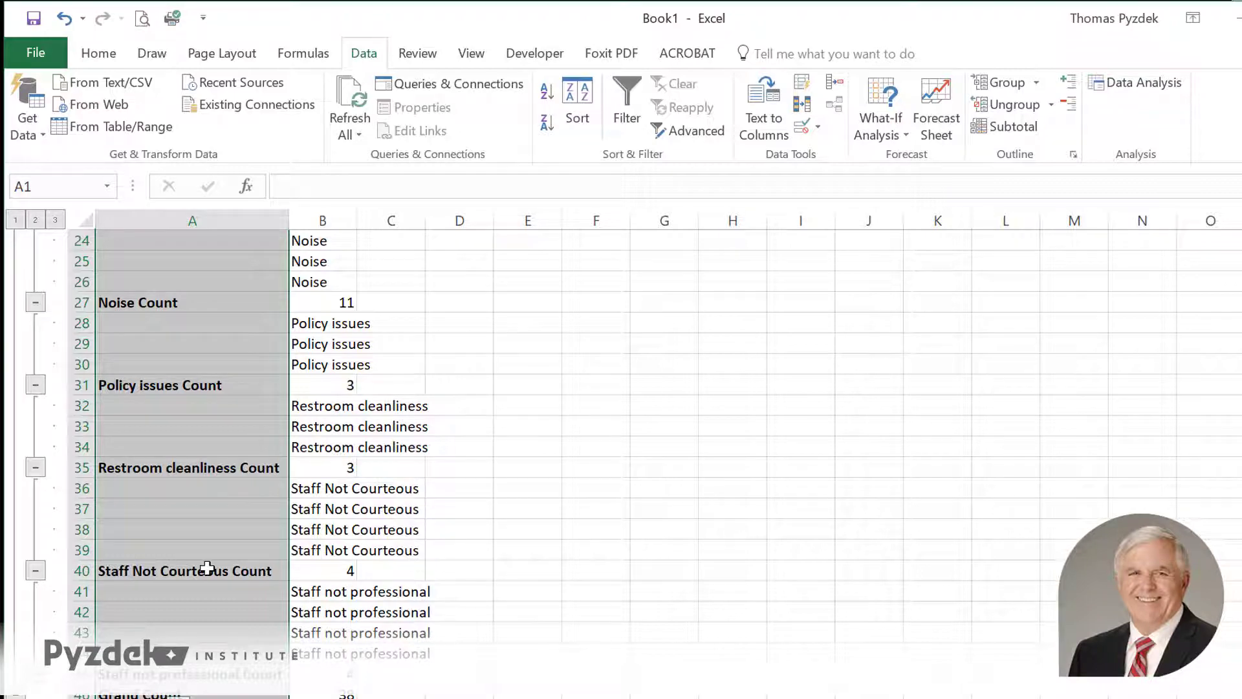
scroll(220, 517, "up", 1)
scroll(237, 463, "up", 6)
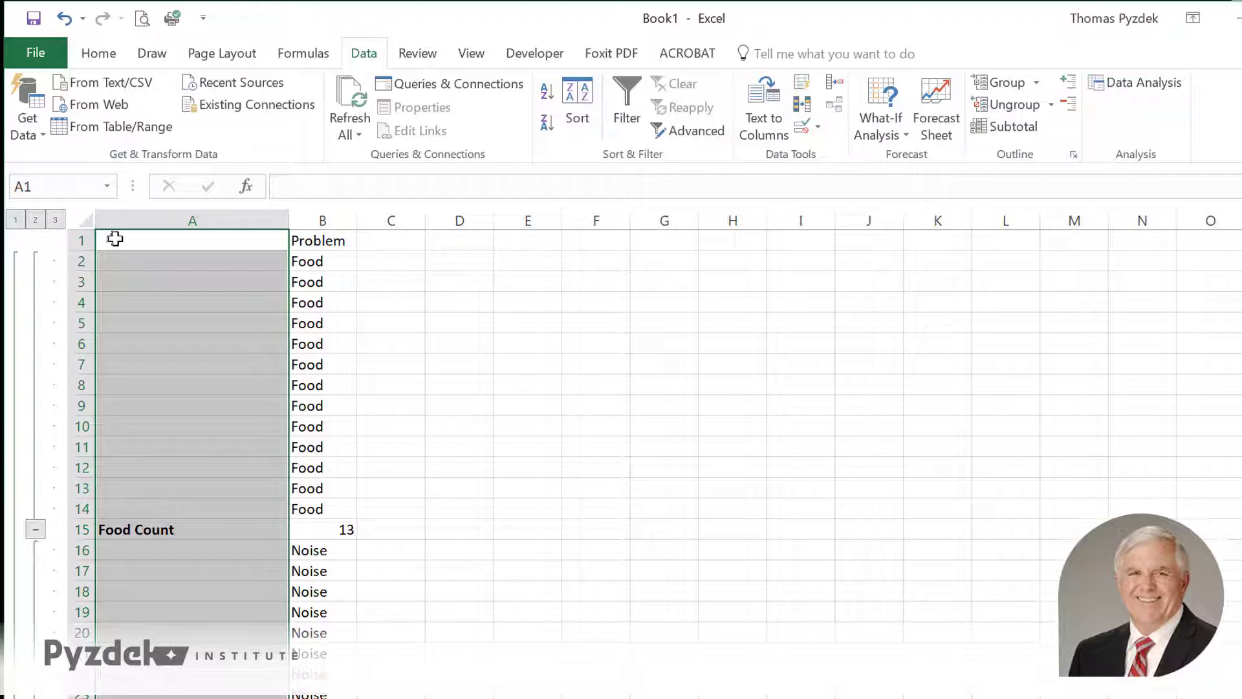
Step: Show outline level 2, then copy only the visible count rows A15:B46 via Go To Special
left_click(35, 221)
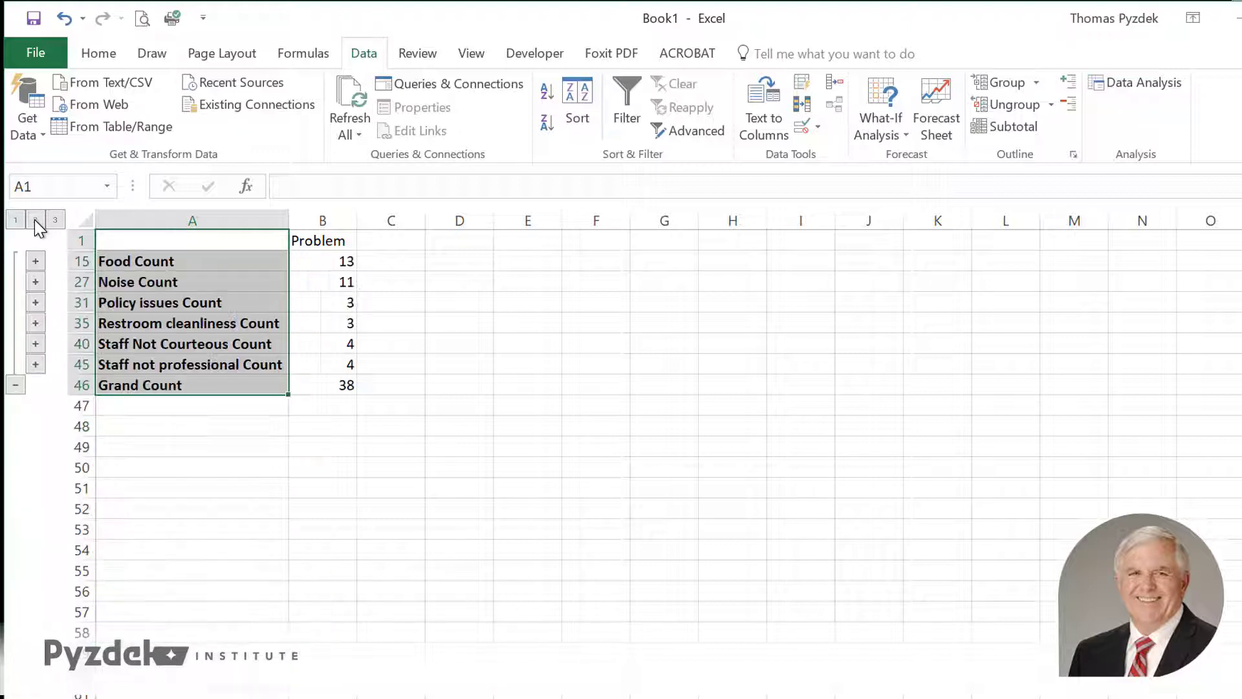
left_click(151, 261)
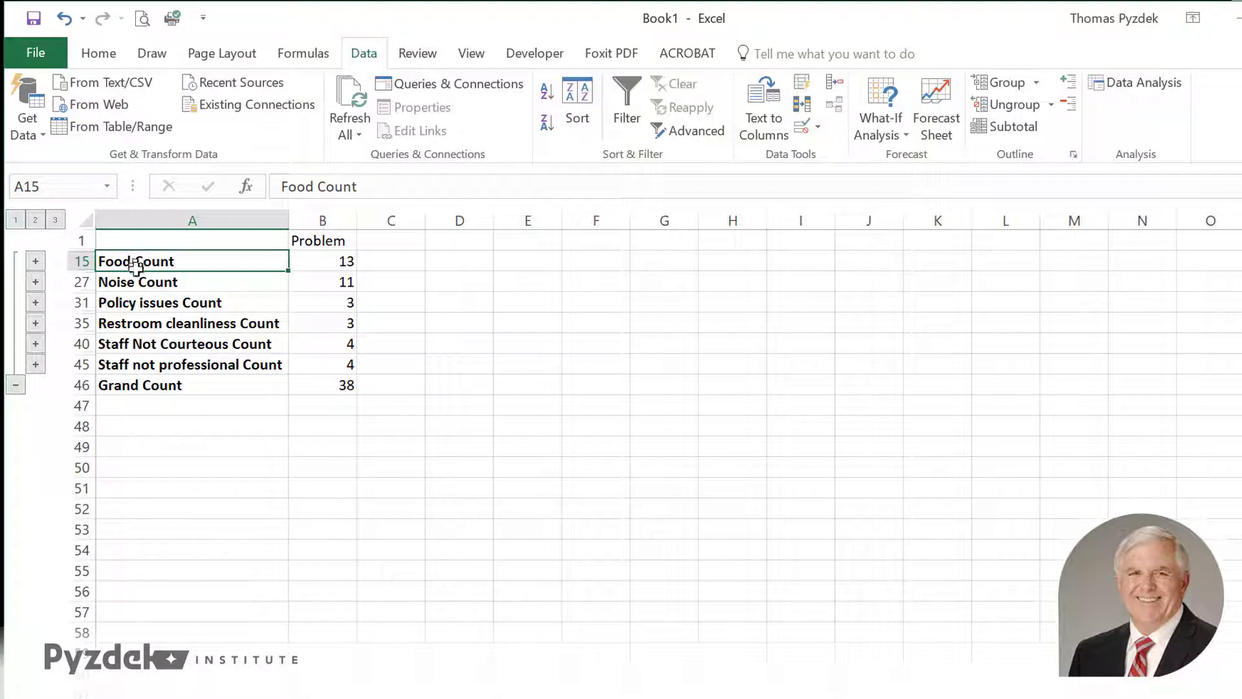
left_click_drag(137, 261, 322, 383)
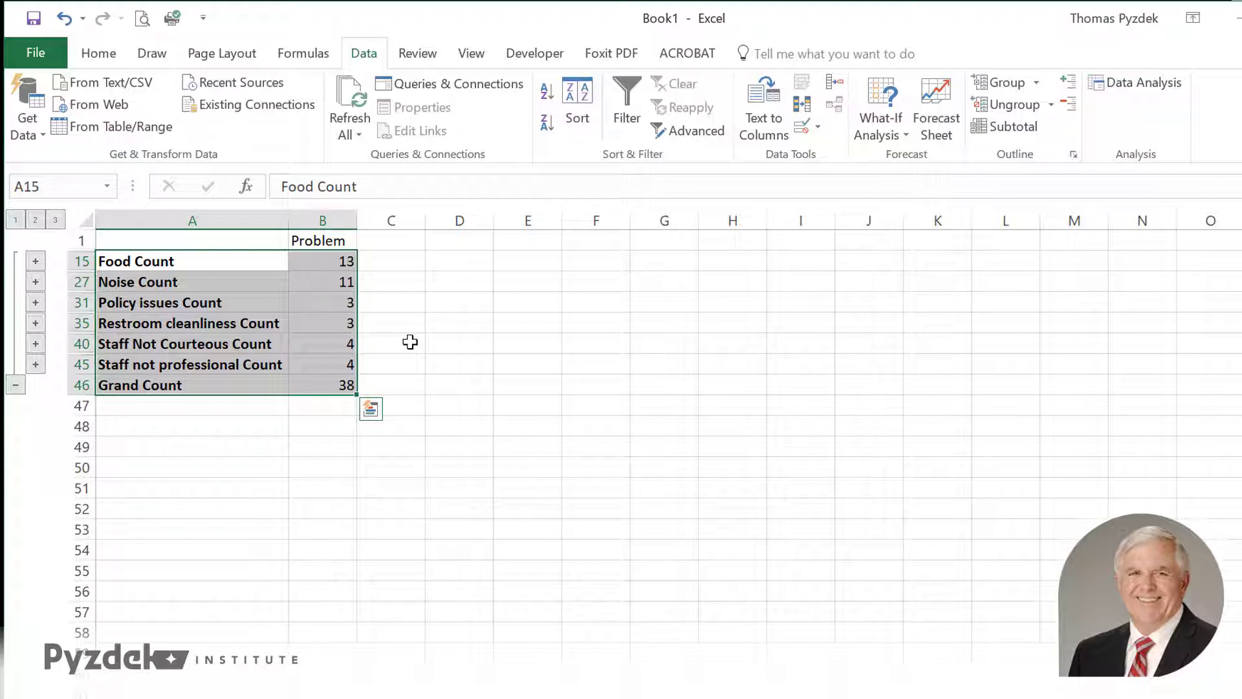
key("F5")
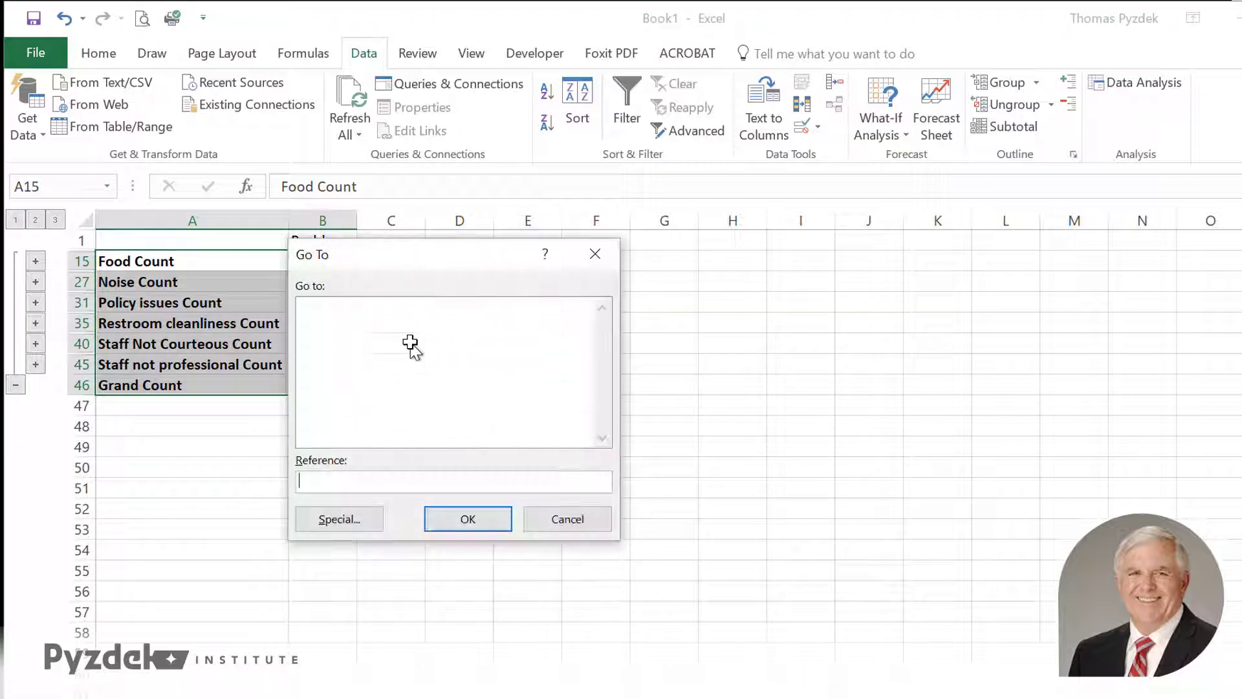
left_click(326, 518)
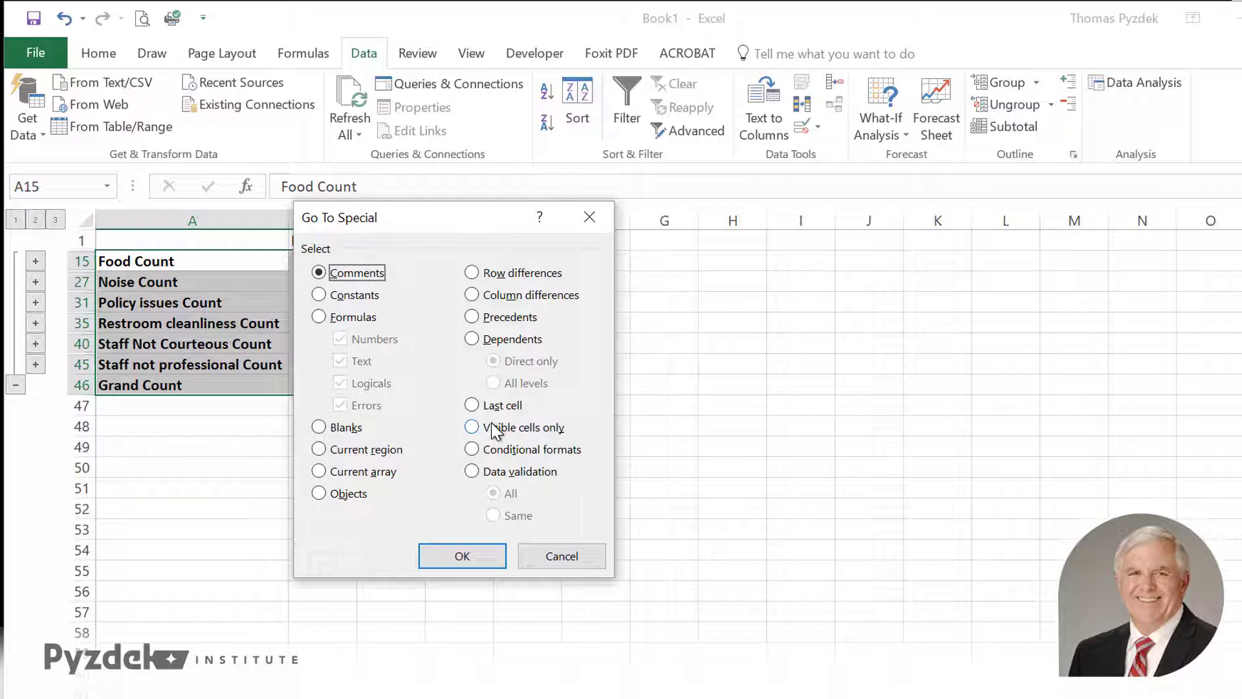
left_click(472, 428)
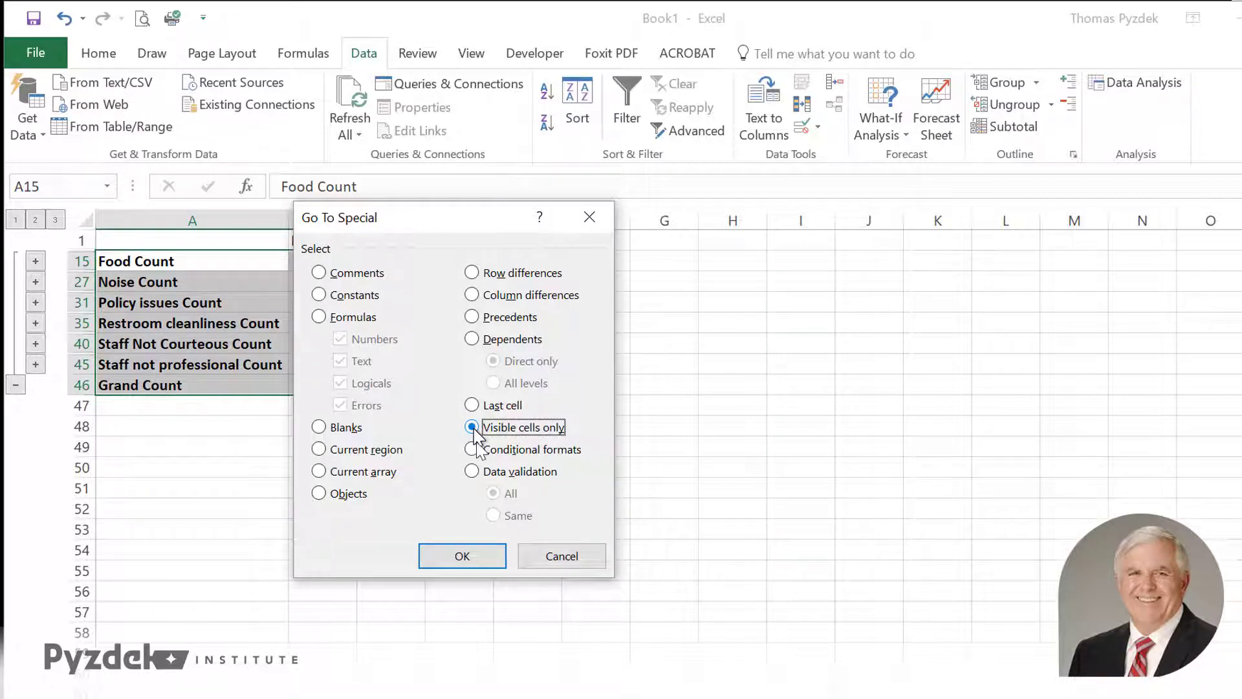
left_click(463, 563)
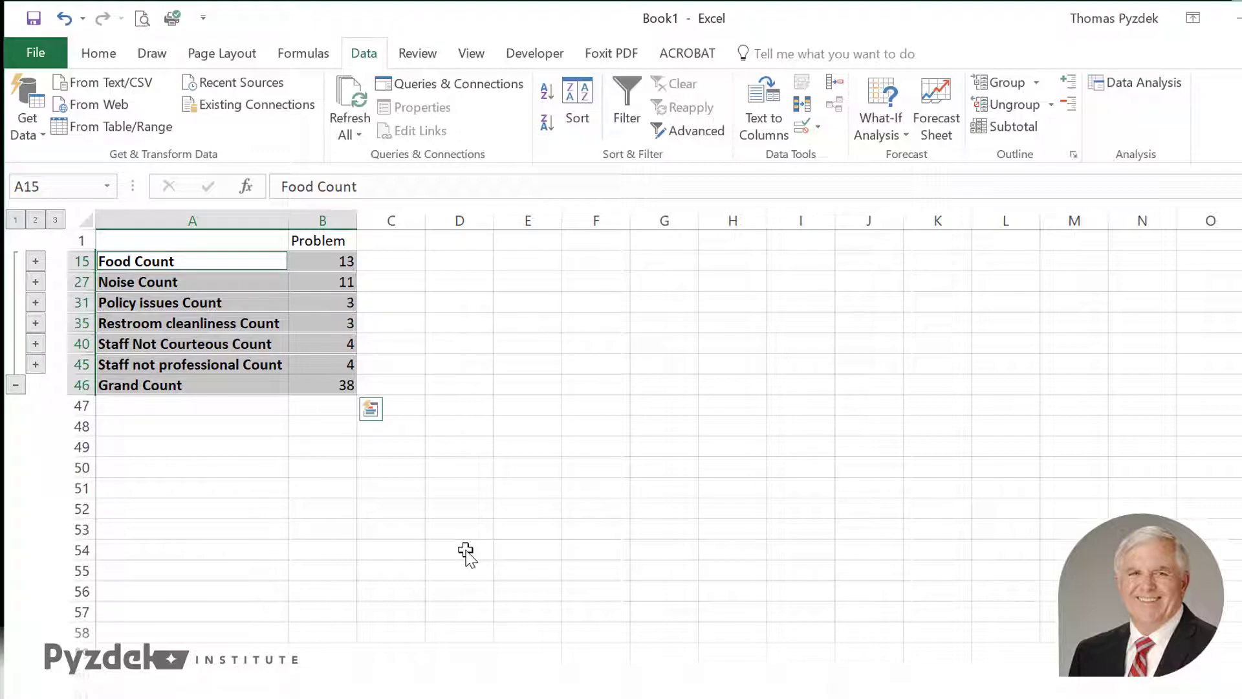
key("ctrl+c")
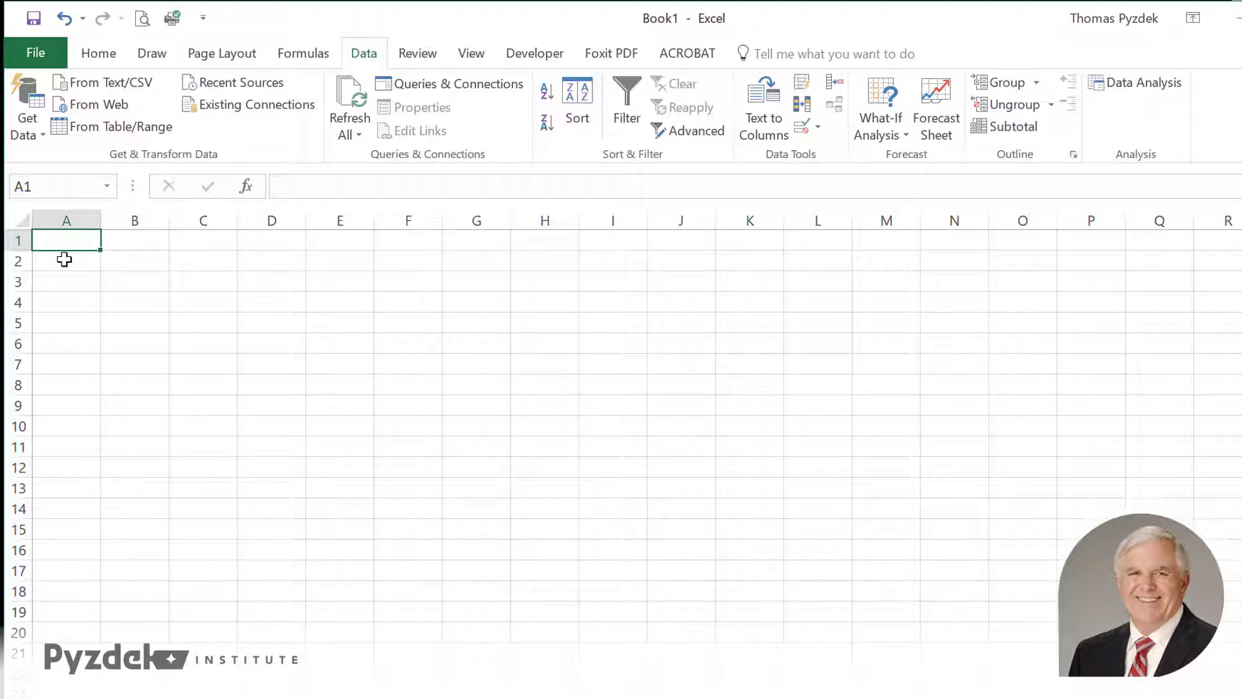
Step: Paste the copied counts into A2 of the new sheet and autofit column A
left_click(64, 259)
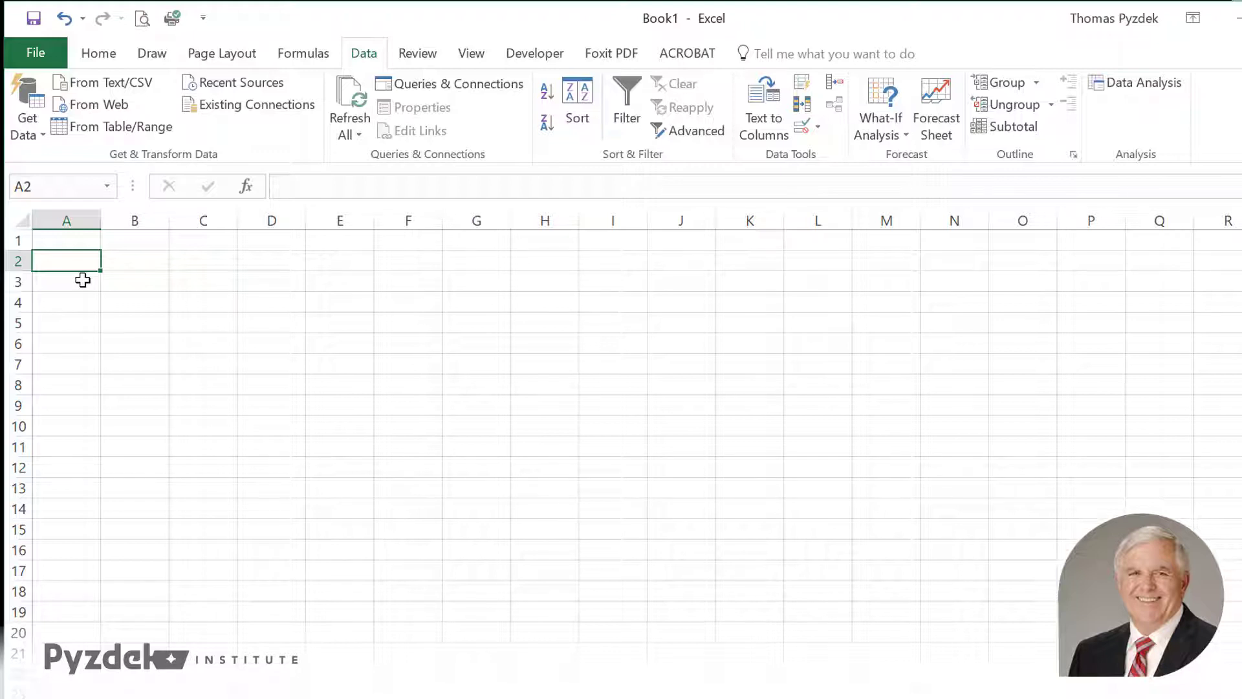
key("ctrl+v")
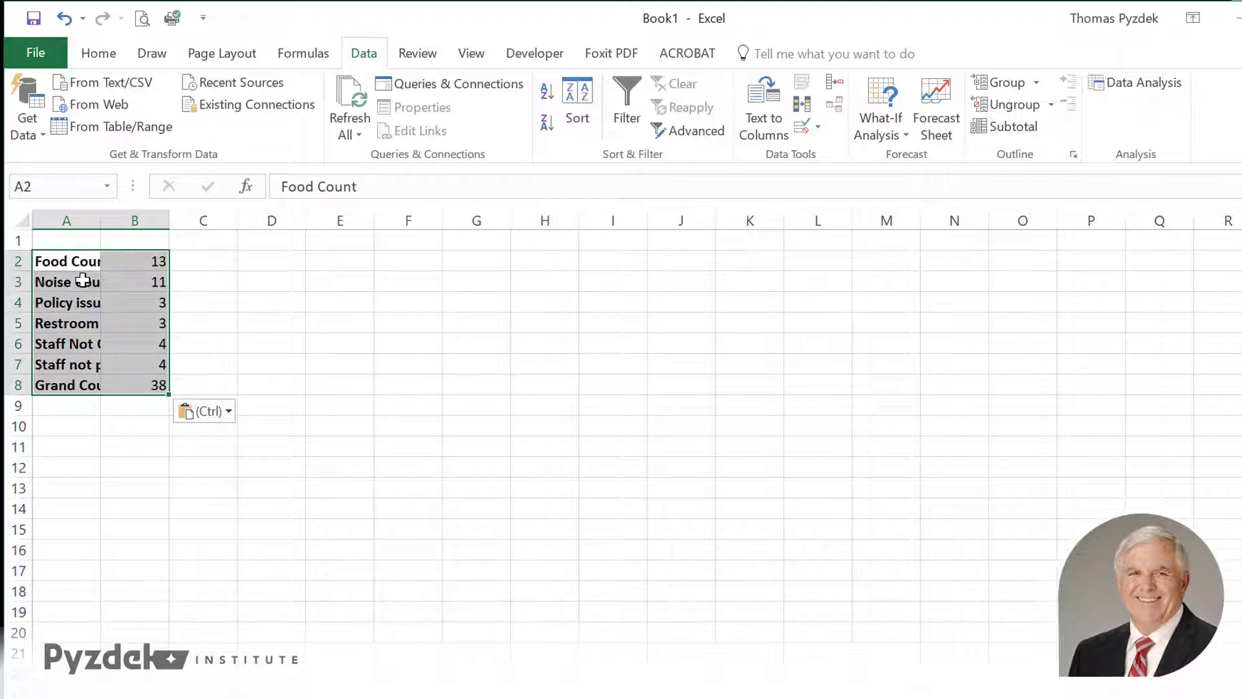
double_click(100, 218)
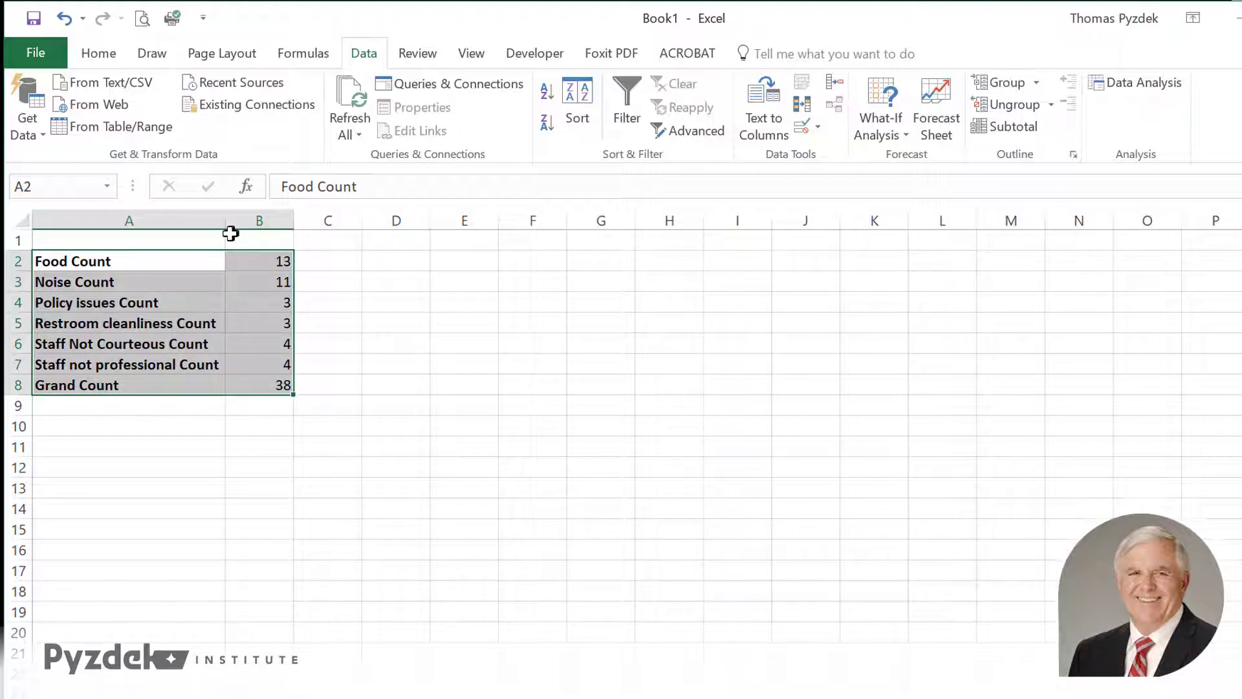
Step: Add the headers Problem in A1 and Count in B1
left_click(162, 239)
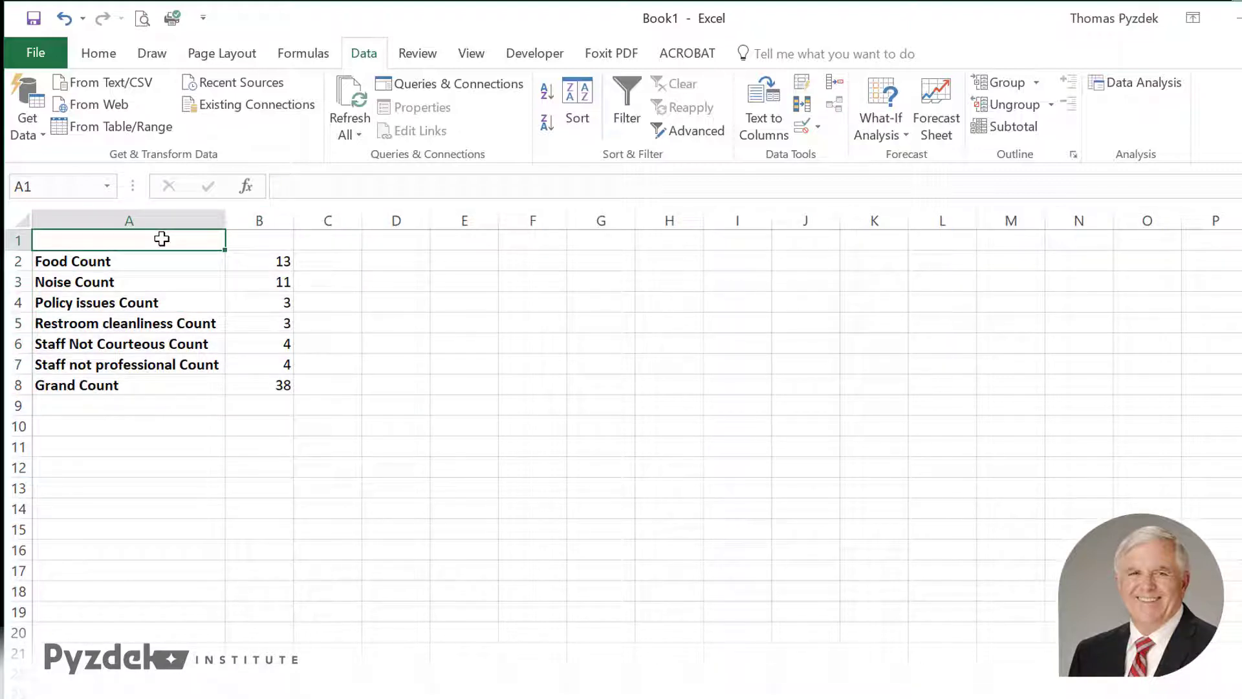
type("Problem")
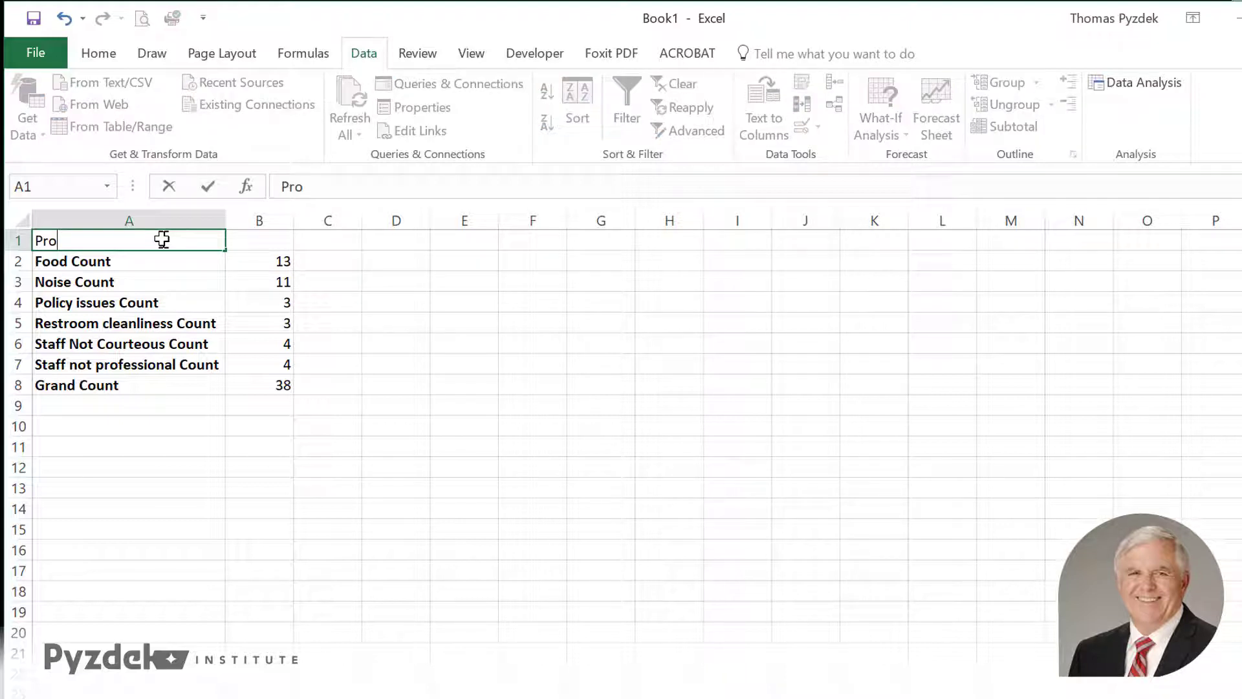
key("Tab")
type("Count")
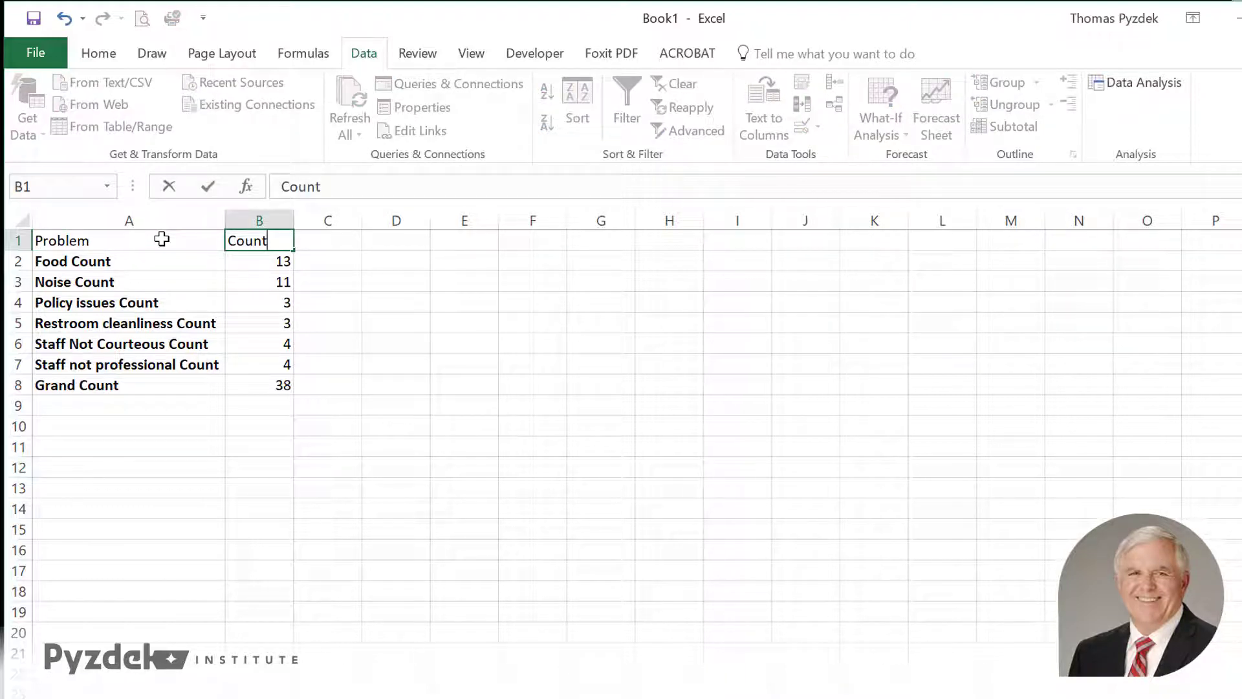
key("Return")
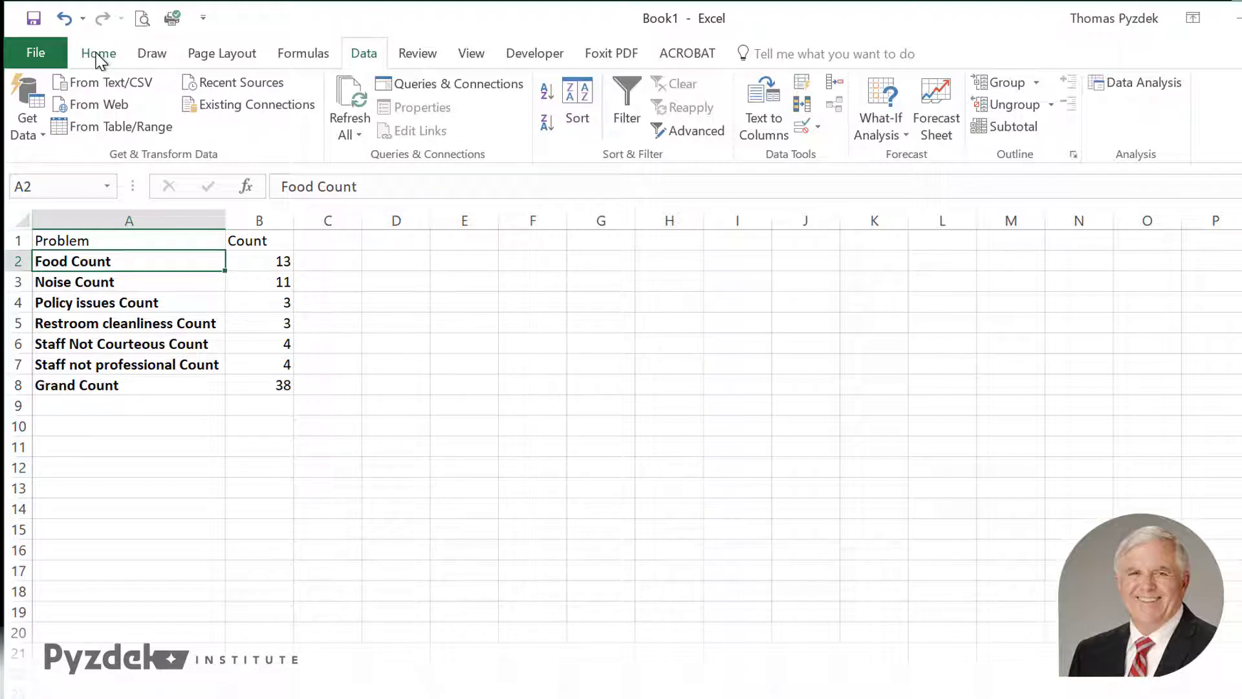
Step: Enable the Insert tab on the ribbon through Excel Options > Customize Ribbon
left_click(99, 55)
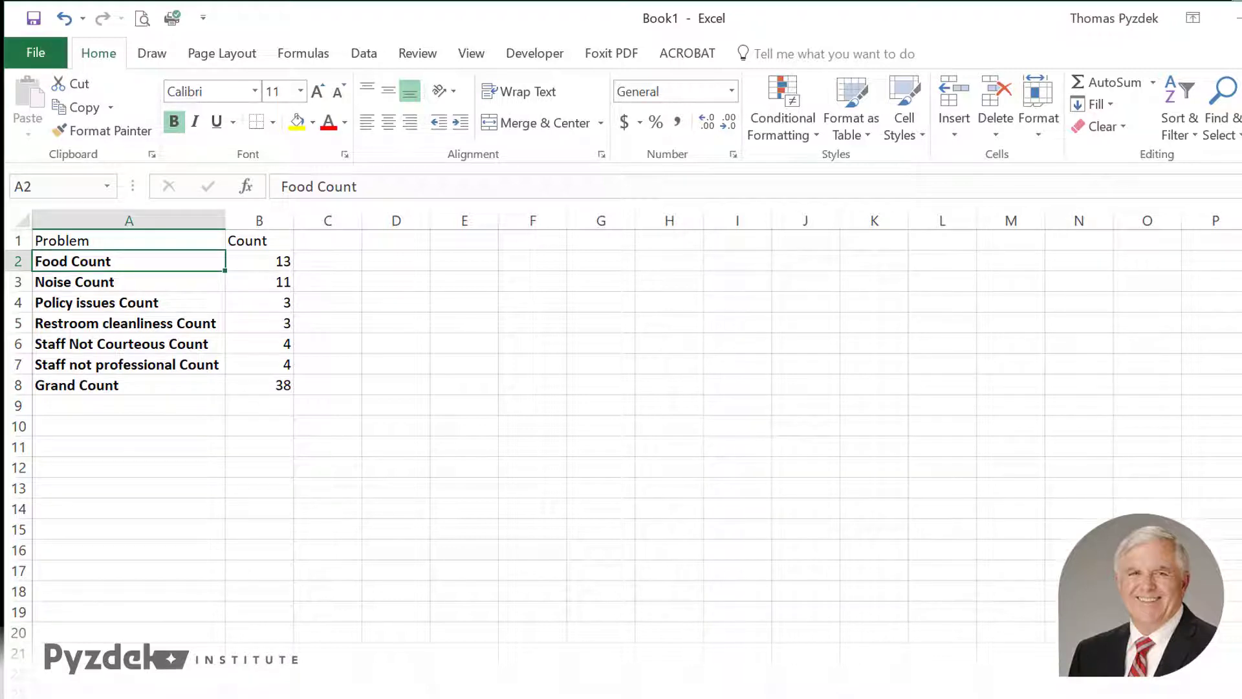
left_click(20, 49)
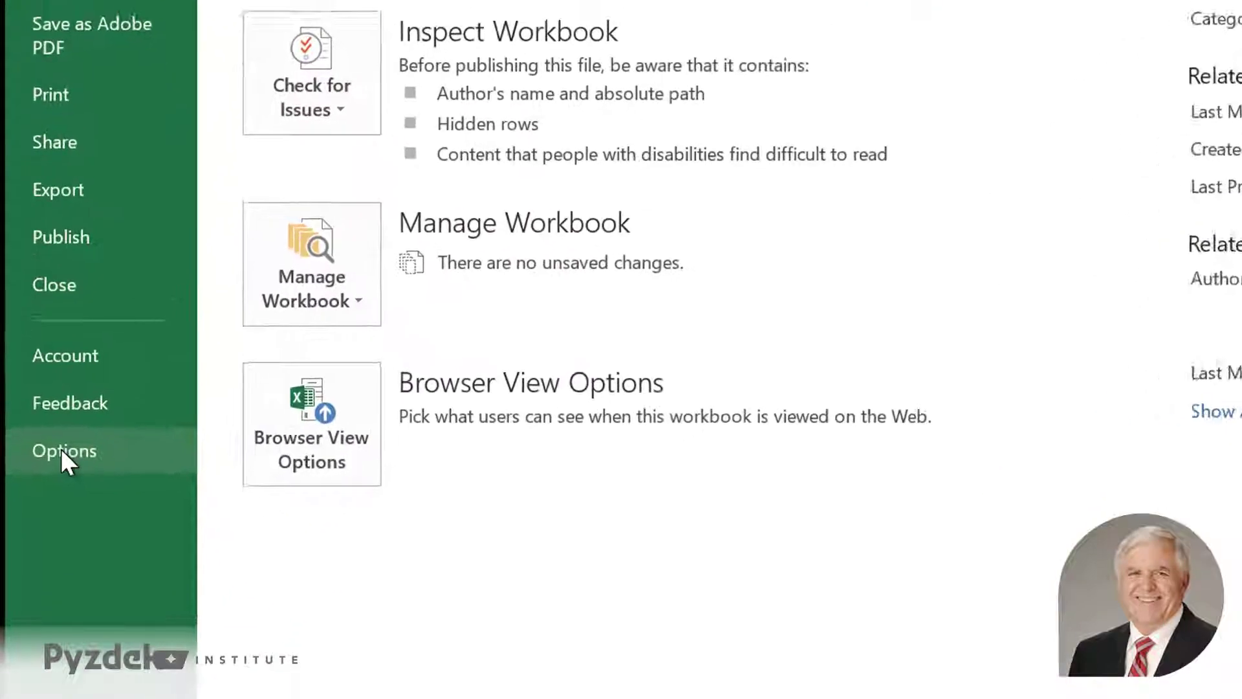
left_click(78, 422)
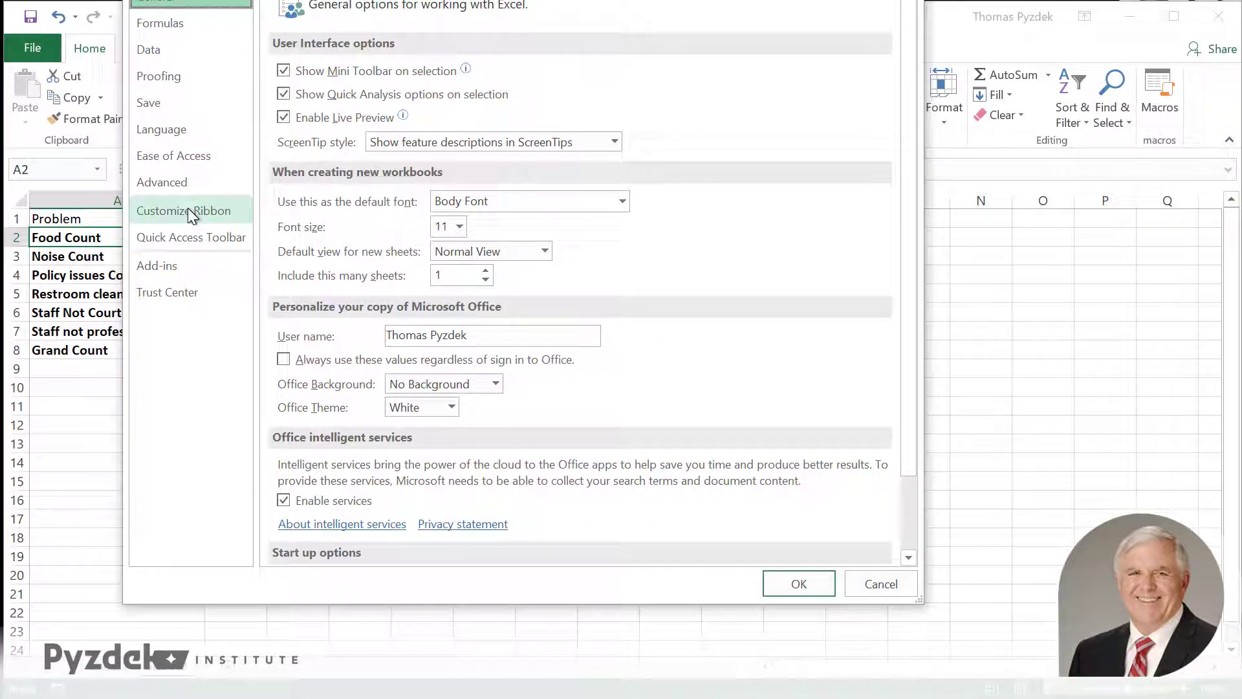
left_click(188, 211)
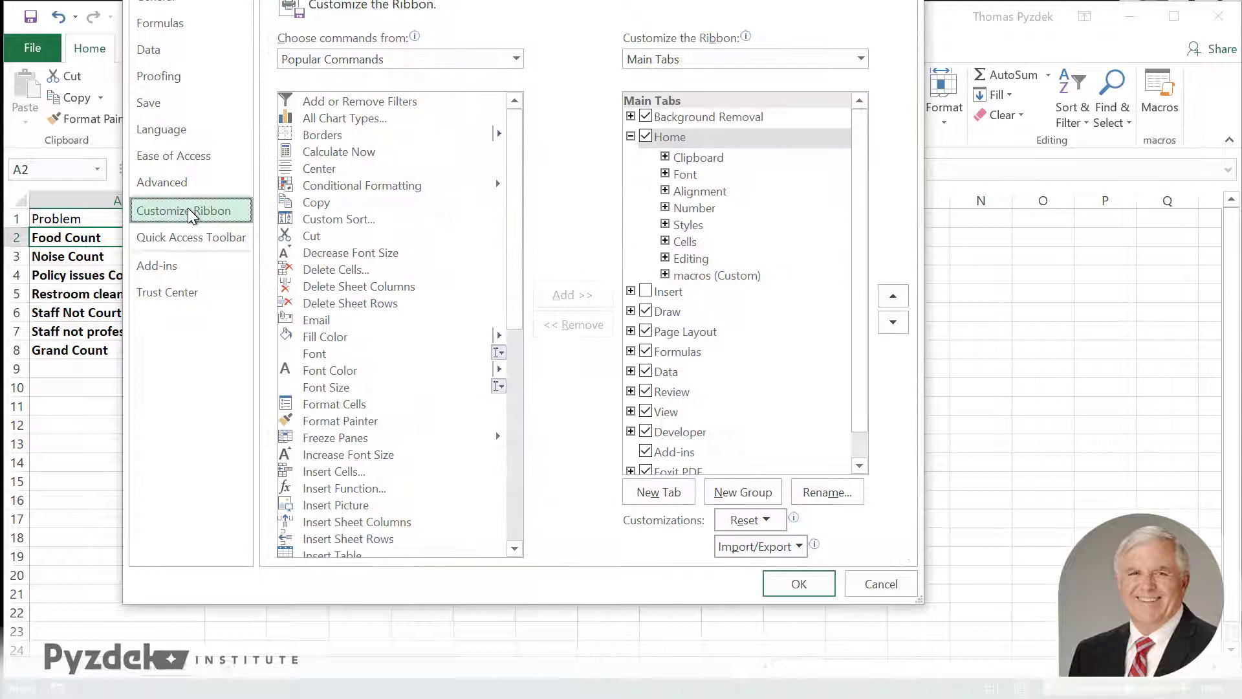
left_click(645, 291)
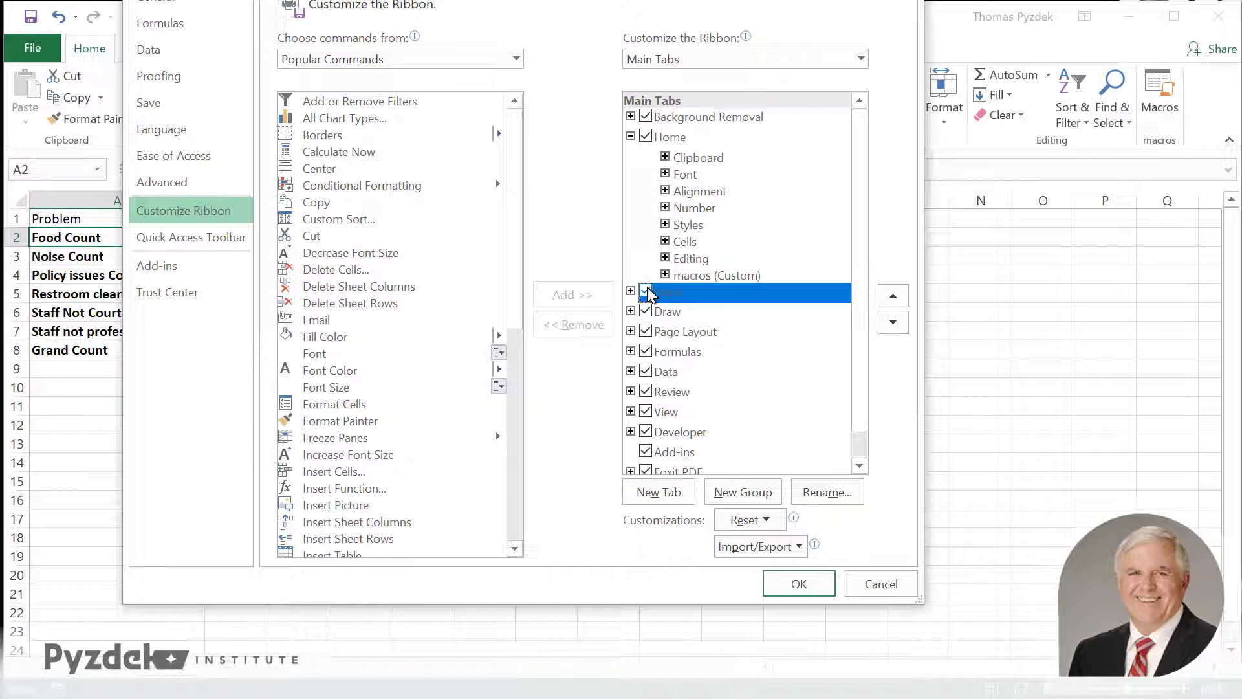
left_click(800, 584)
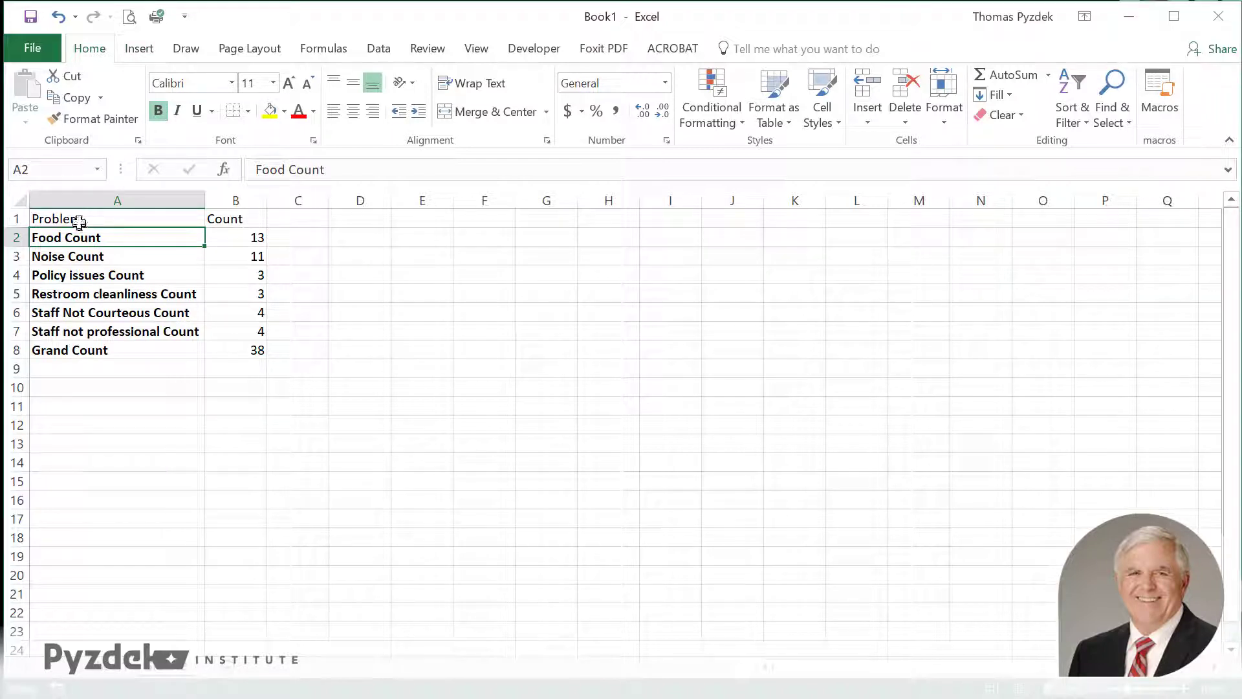
Step: Insert a Pareto chart from A1:B7, the headers and six problem counts
left_click_drag(78, 223, 222, 329)
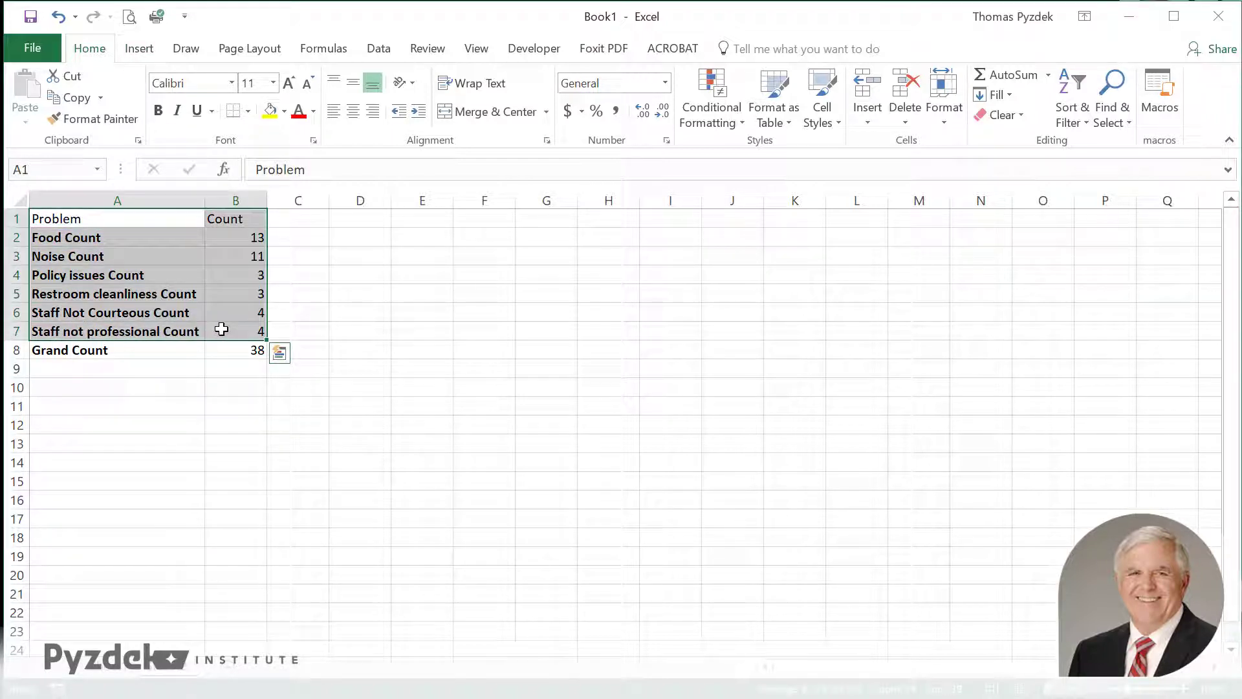
left_click(138, 49)
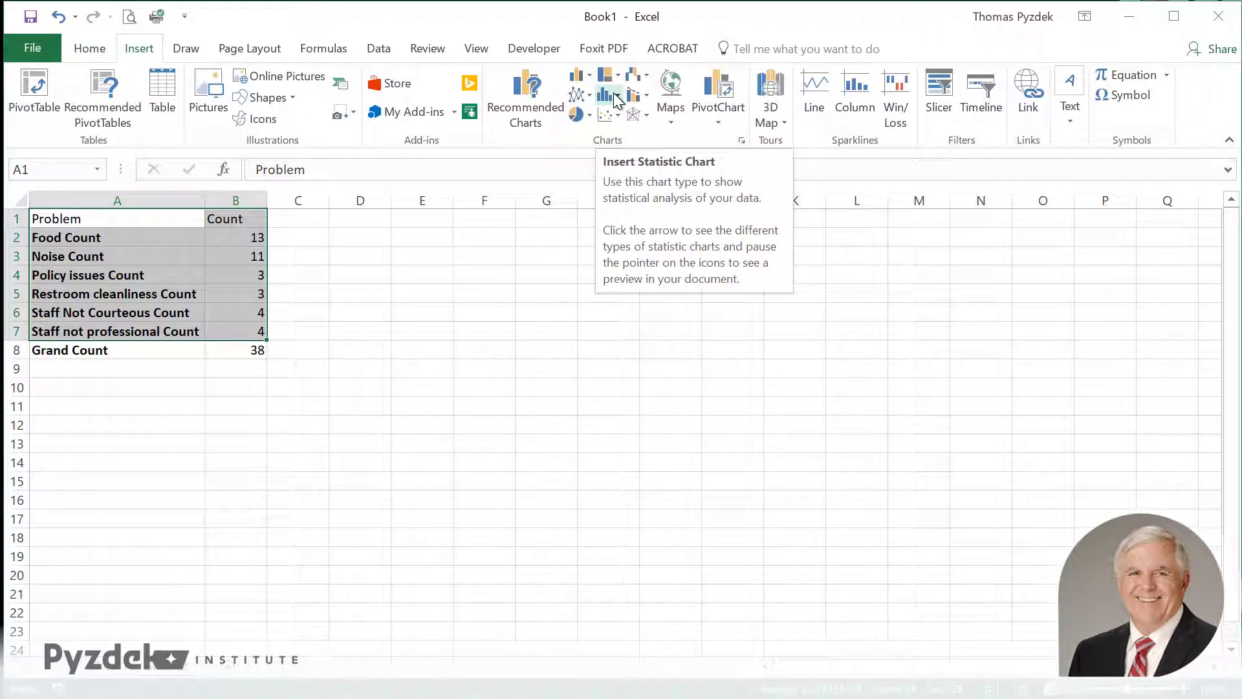
left_click(620, 96)
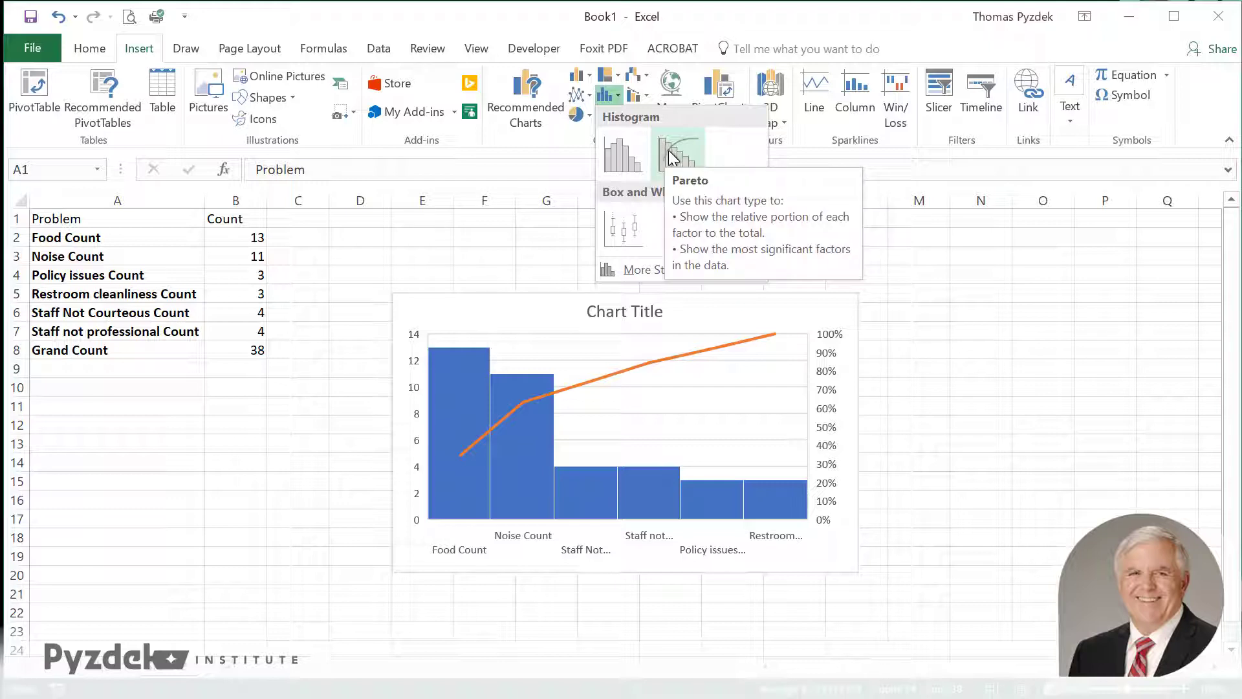
left_click(670, 153)
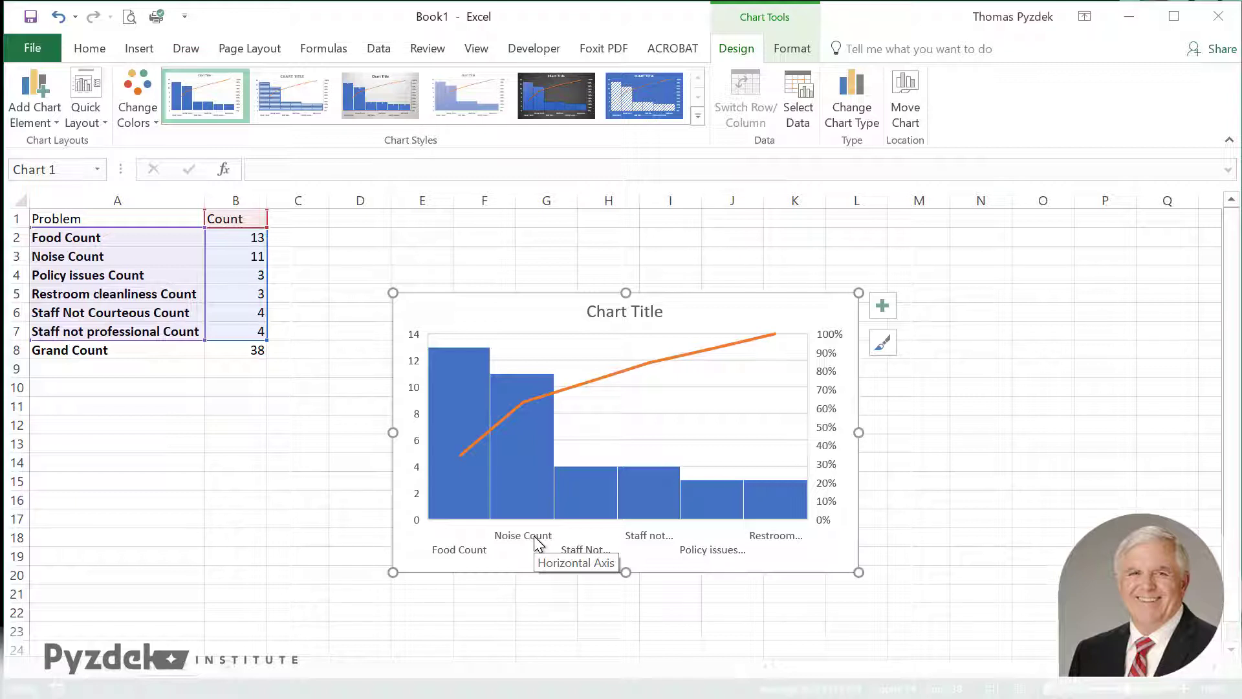
Step: Change the Pareto chart's vertical count axis maximum from 14.0 to 38
mouse_move(464, 357)
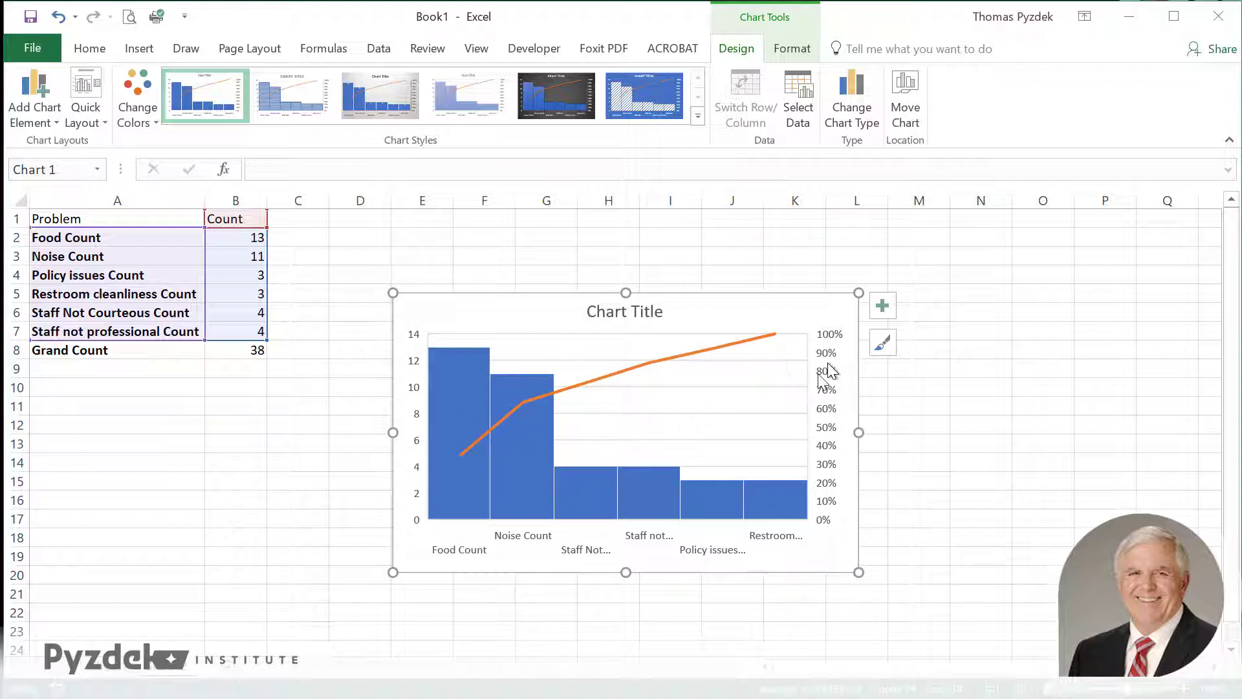
left_click(420, 414)
right_click(420, 414)
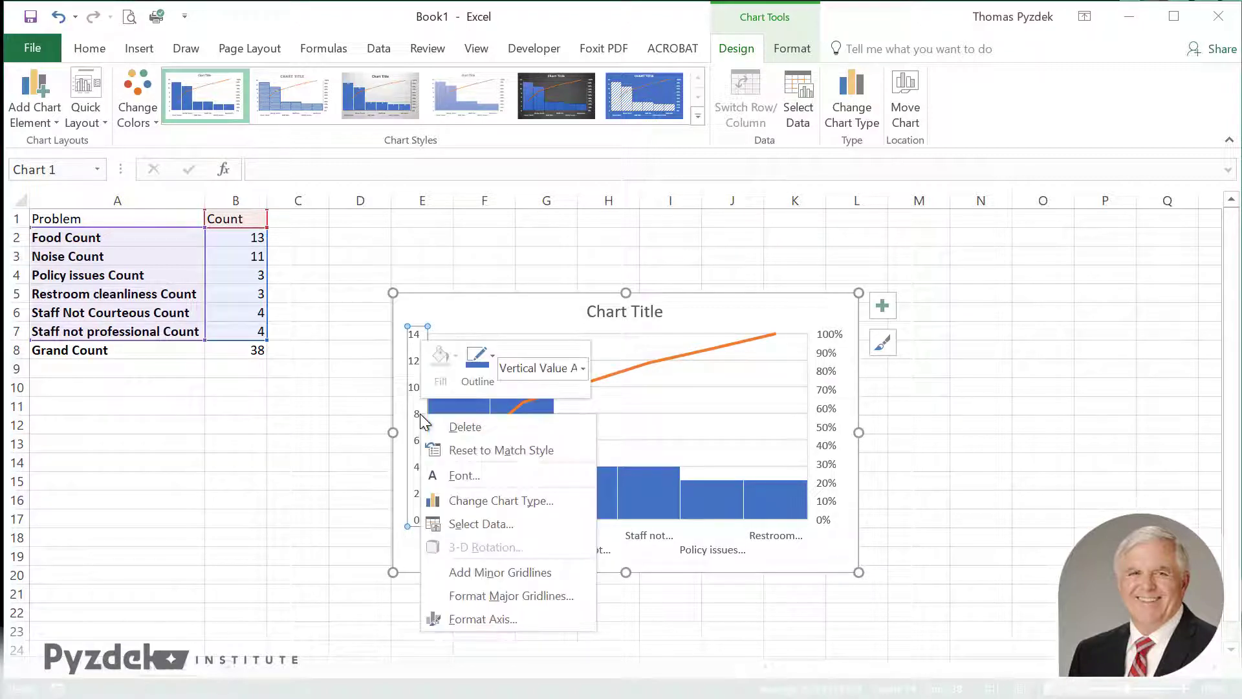
left_click(476, 618)
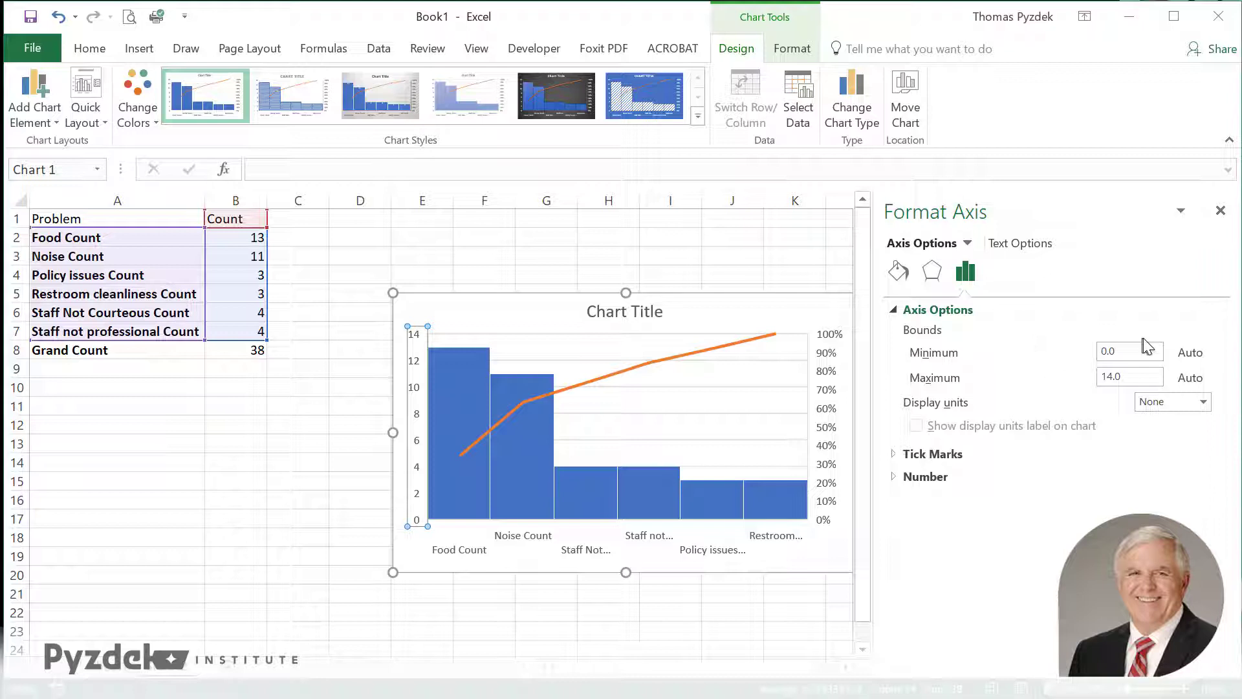
left_click_drag(1136, 373, 1068, 374)
type("38")
key("Return")
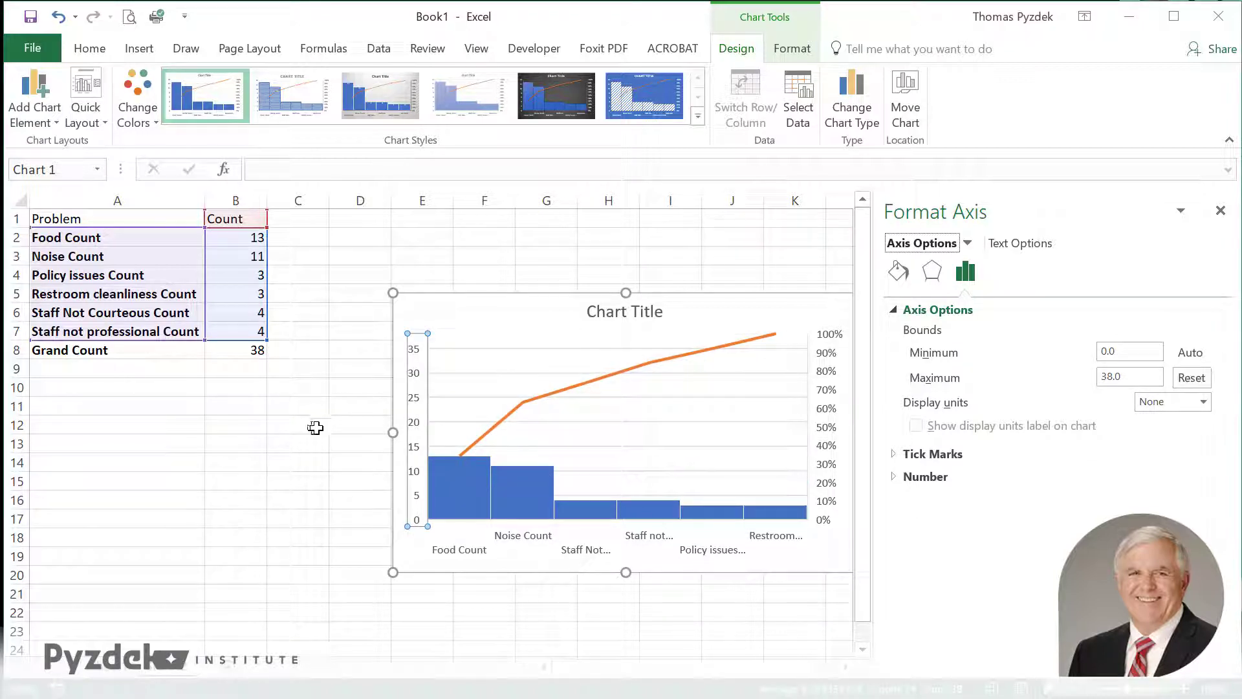
mouse_move(460, 461)
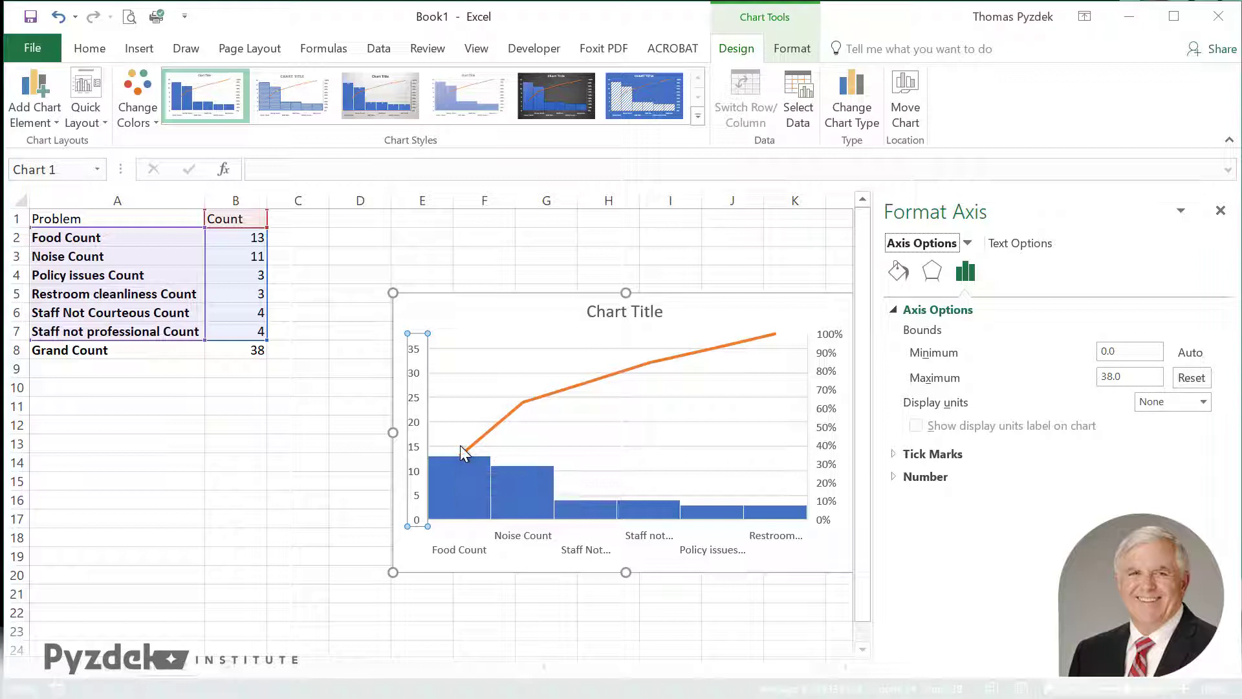